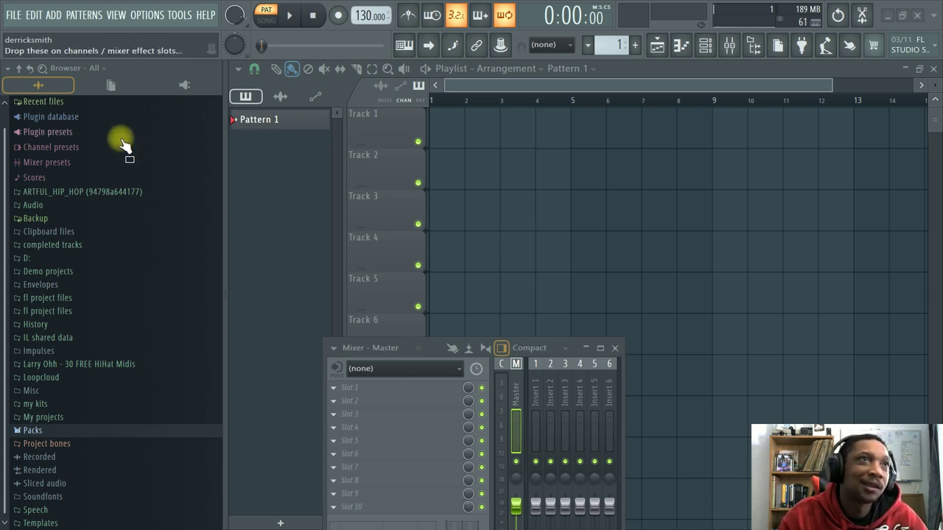
# Expand the browser's Packs folder to list Drums, FLEX, Instruments and the other subfolders.
pyautogui.click(29, 430)
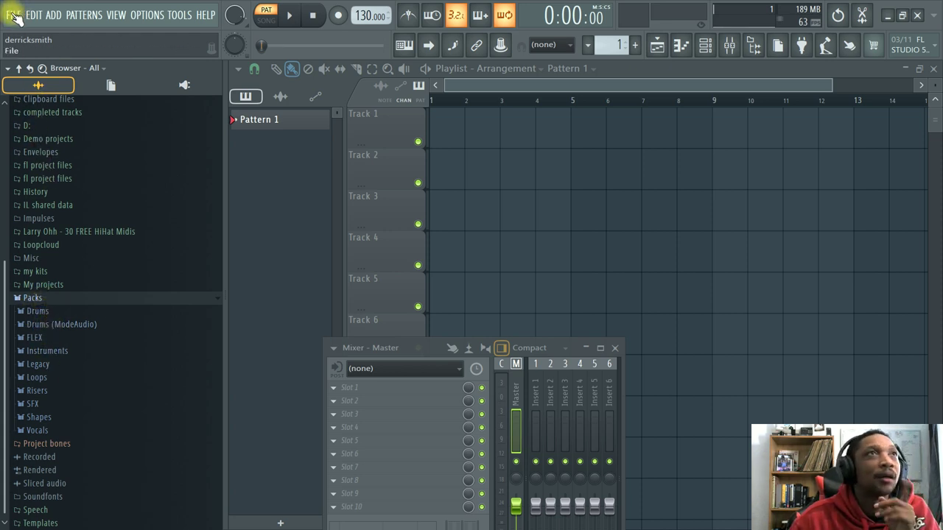
# Load the Advanced Rock template as a new project, discarding the current project's changes.
pyautogui.click(17, 17)
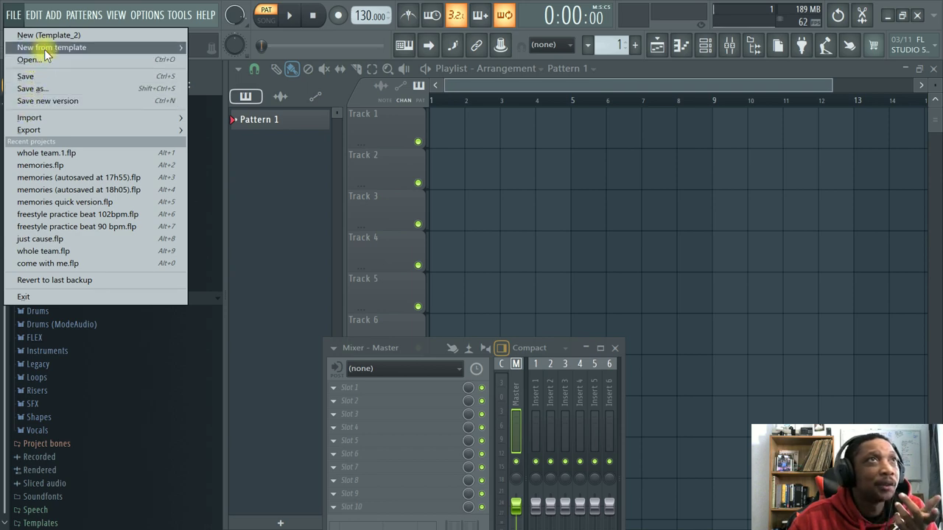
pyautogui.moveTo(51, 47)
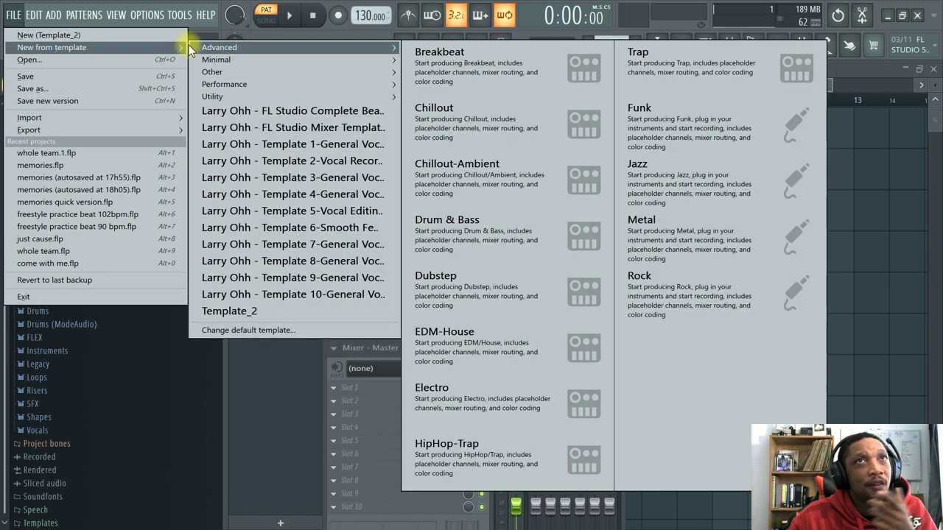
pyautogui.moveTo(219, 47)
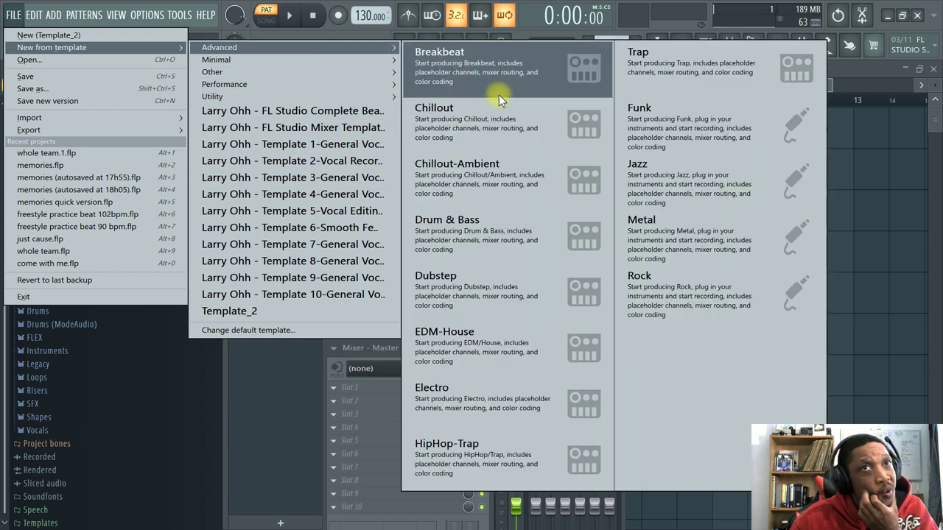
pyautogui.click(687, 302)
pyautogui.click(505, 312)
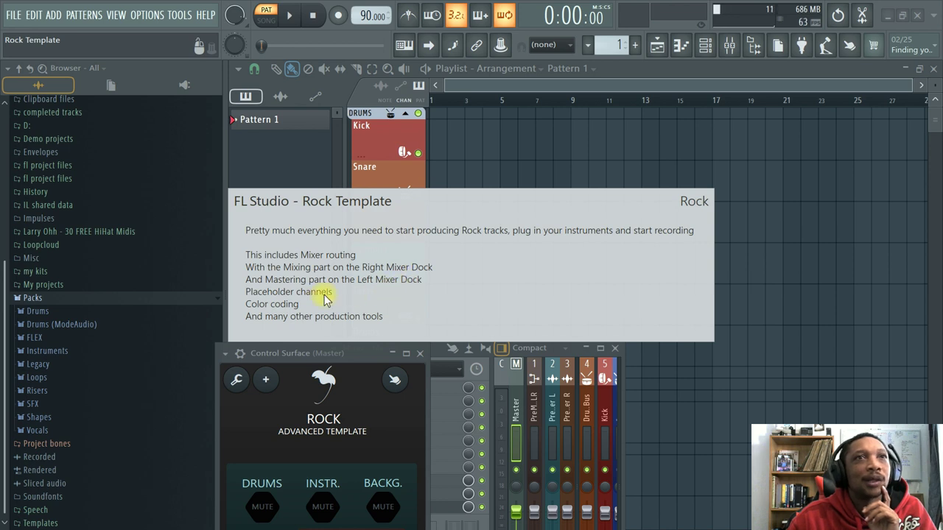
# Close the Rock info window and Control Surface, then maximize the mixer to view its inserts.
pyautogui.click(534, 283)
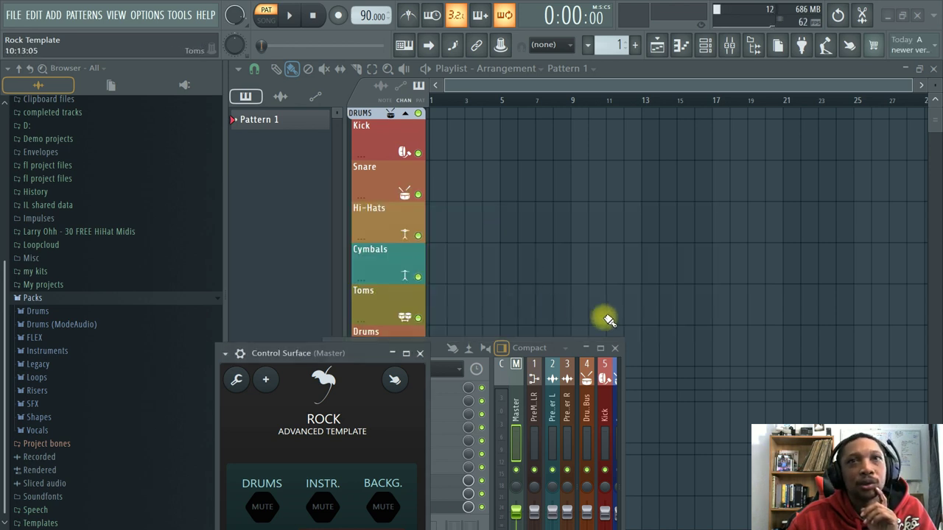
pyautogui.click(420, 354)
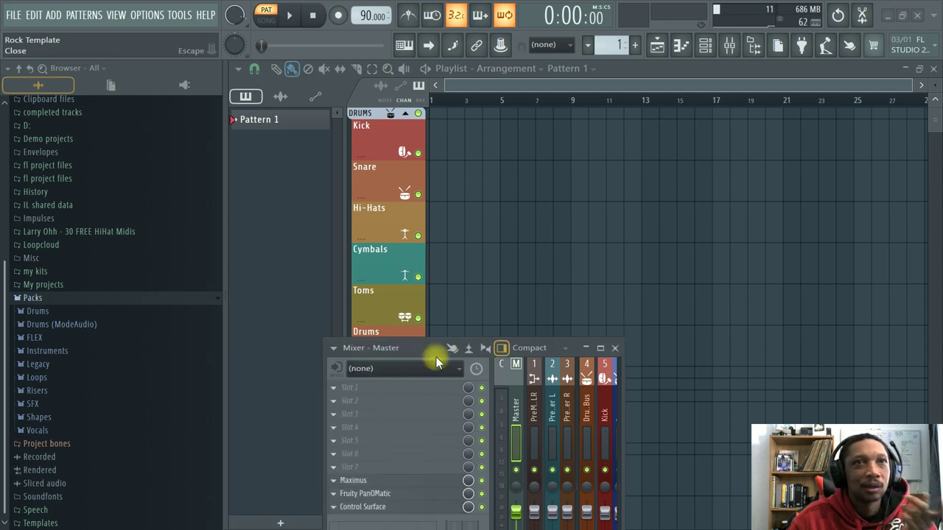
pyautogui.moveTo(435, 343); pyautogui.dragTo(434, 229)
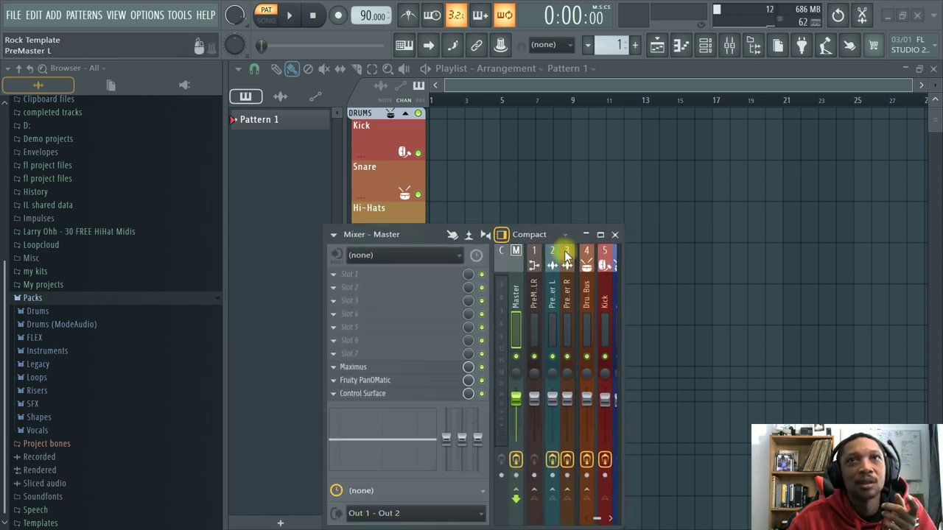
pyautogui.click(609, 233)
pyautogui.hscroll(-3, 463, 250)
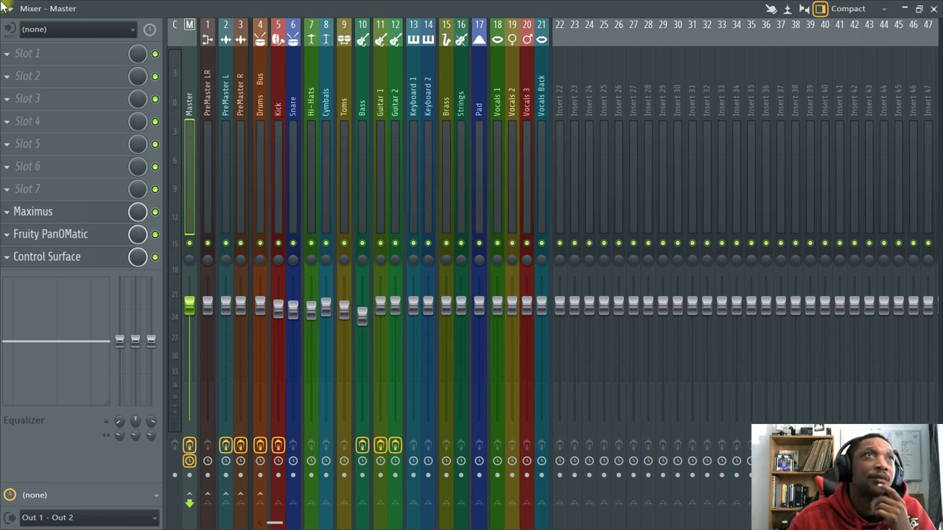
# Close the full-screen mixer and bring up the FILE menu's Minimal template list.
pyautogui.click(933, 8)
pyautogui.click(13, 15)
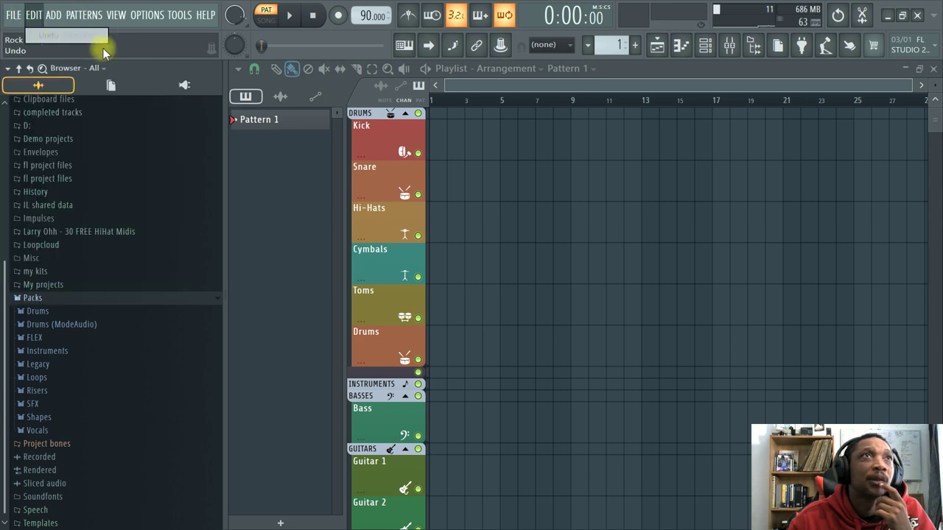
pyautogui.click(22, 17)
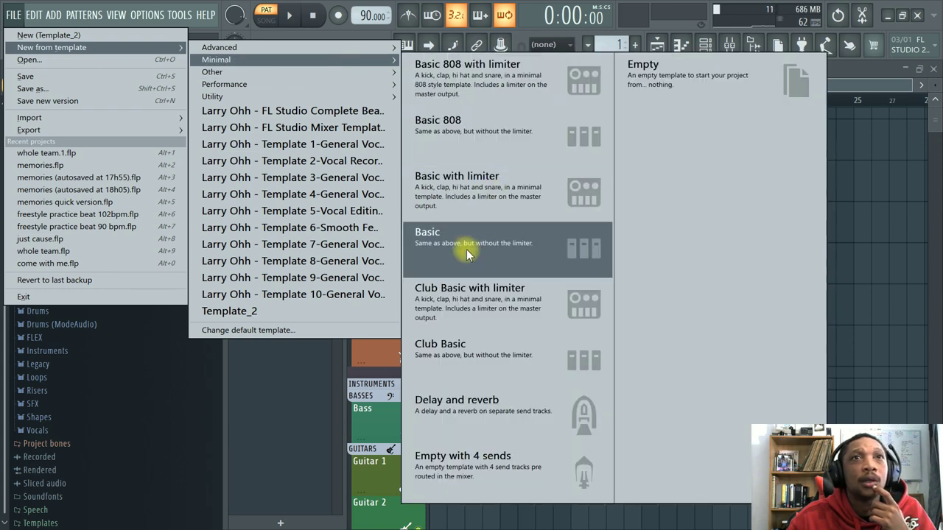
# Load the Minimal Basic template and show its Kick, Clap, Hat and Snare channel rack.
pyautogui.click(468, 248)
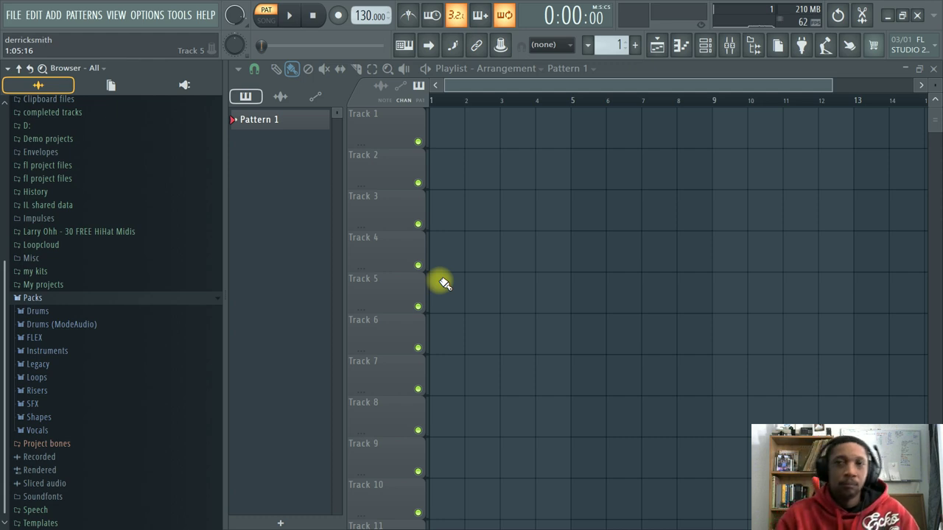
pyautogui.click(705, 45)
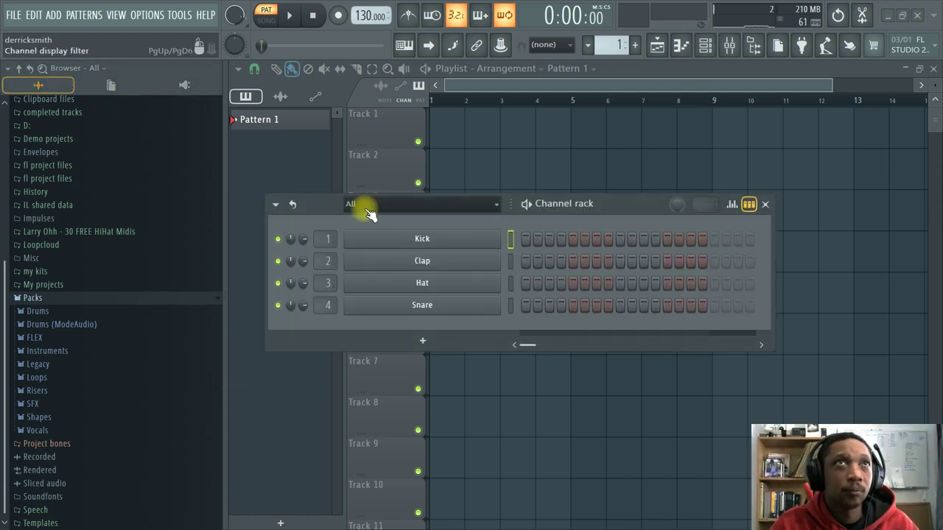
pyautogui.click(83, 18)
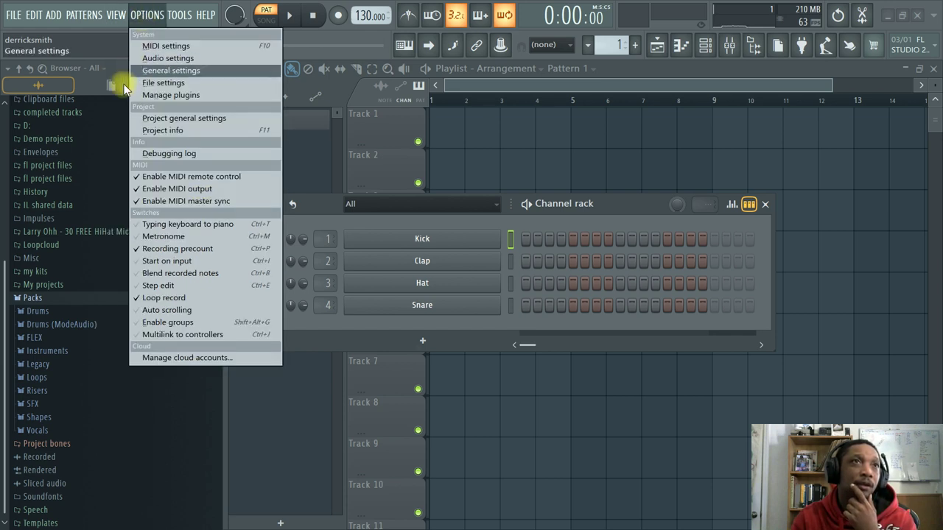
# Route MIDI output to MPK Mini Mk II on port 1, review controller types, and close Settings.
pyautogui.click(156, 48)
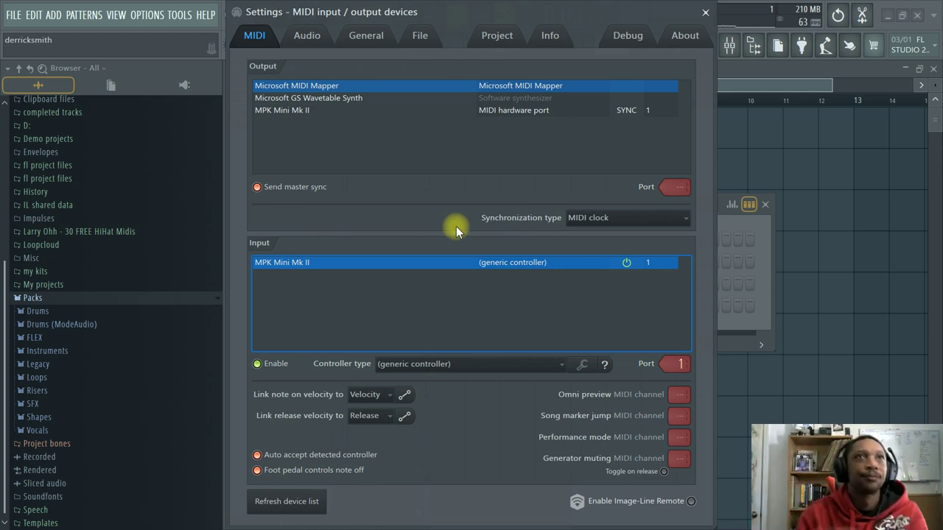
pyautogui.click(297, 114)
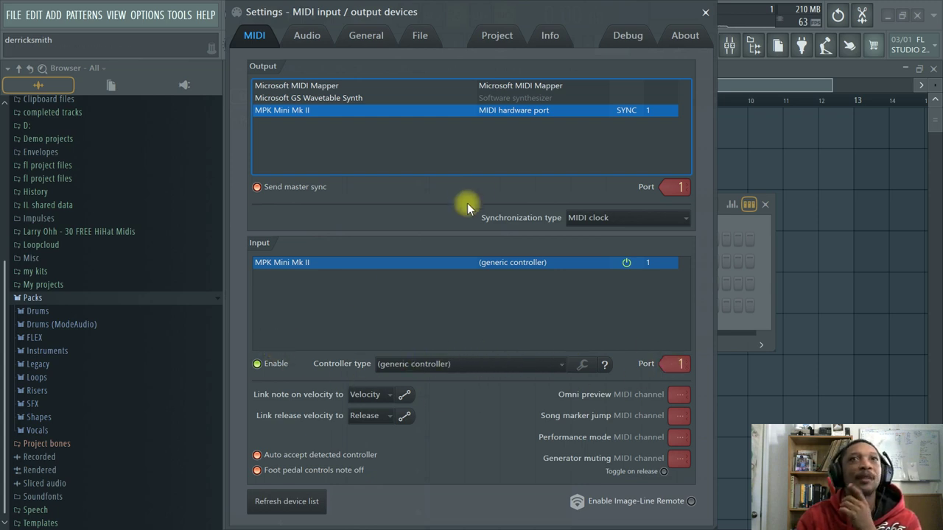
pyautogui.click(537, 372)
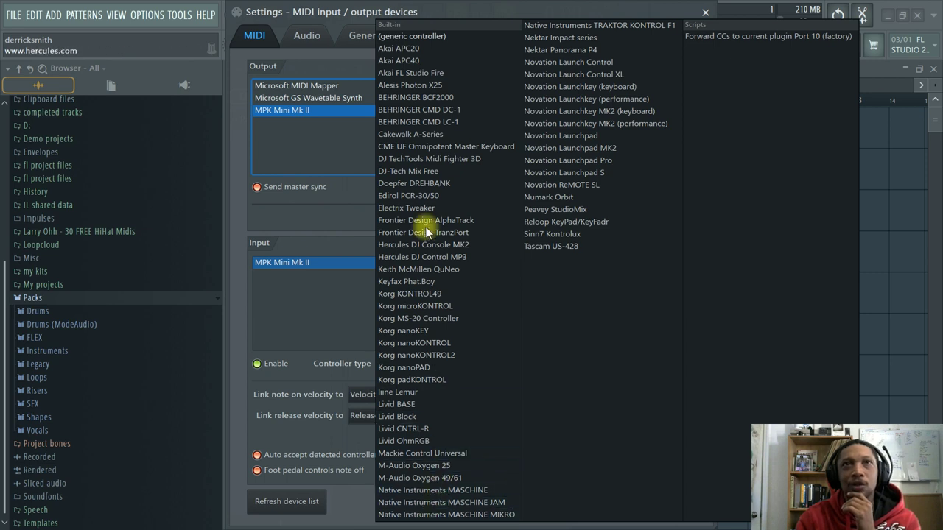
pyautogui.click(890, 211)
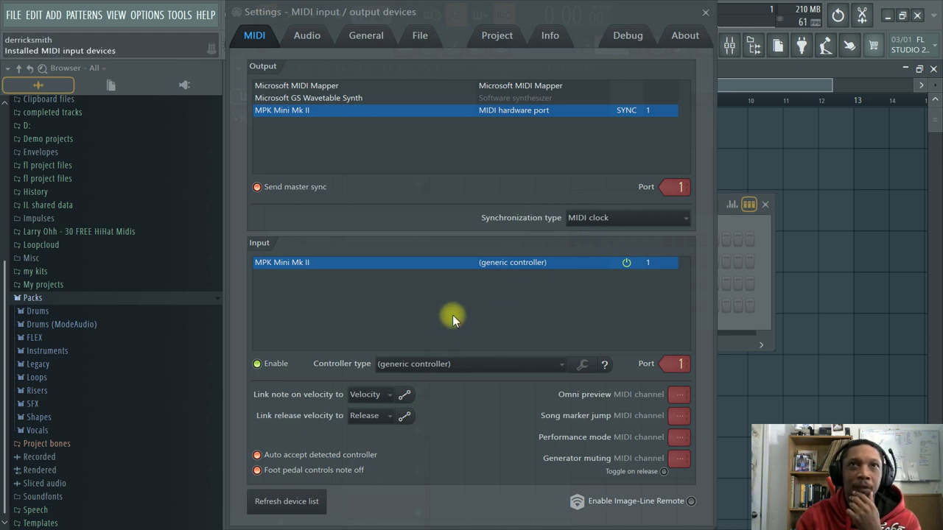
pyautogui.click(705, 12)
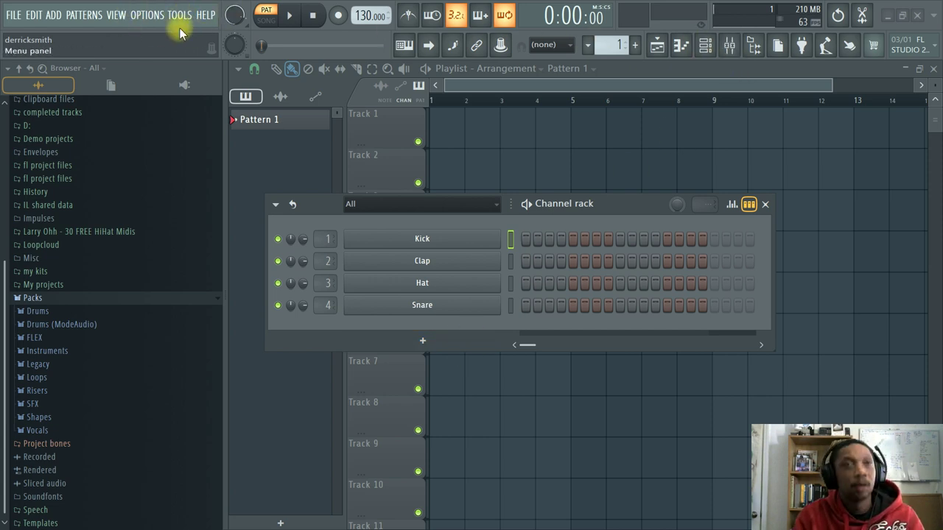
# Open Settings and browse the Info, File and General tabs.
pyautogui.press('F11')
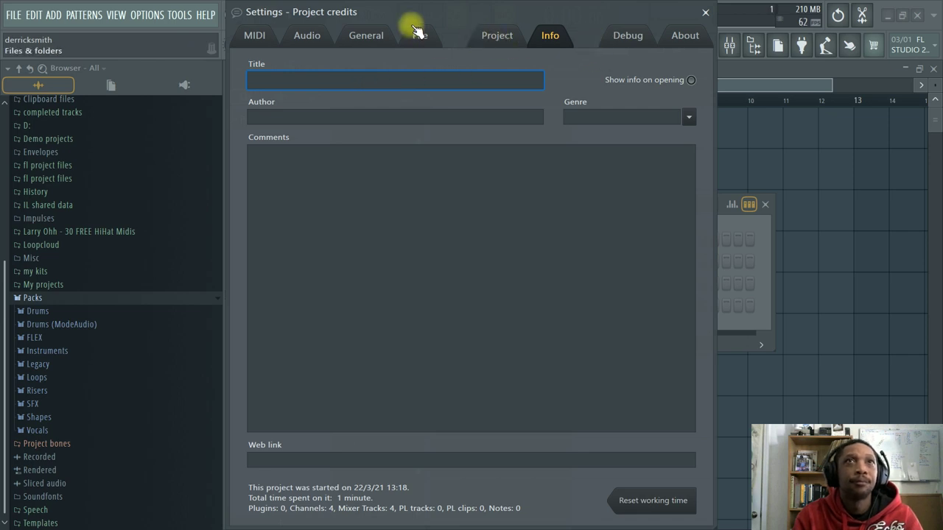
pyautogui.click(417, 34)
pyautogui.click(312, 37)
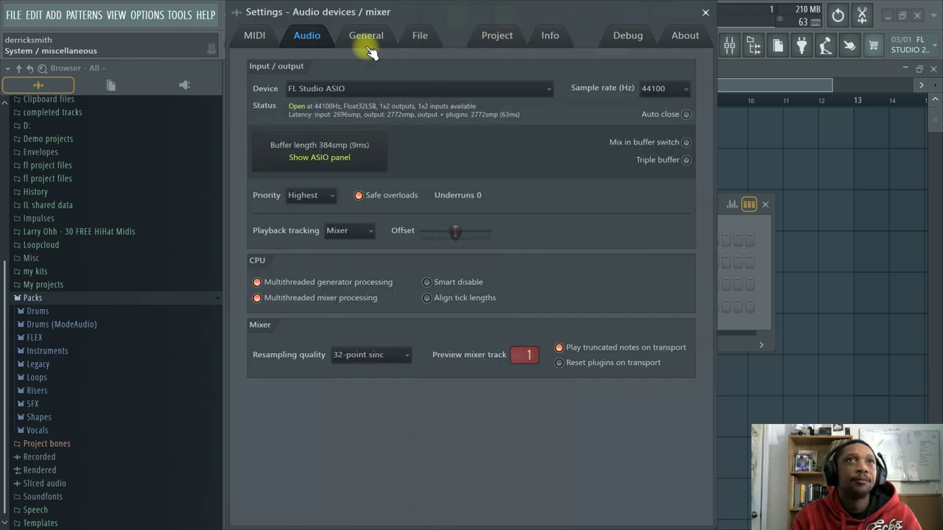
pyautogui.click(372, 50)
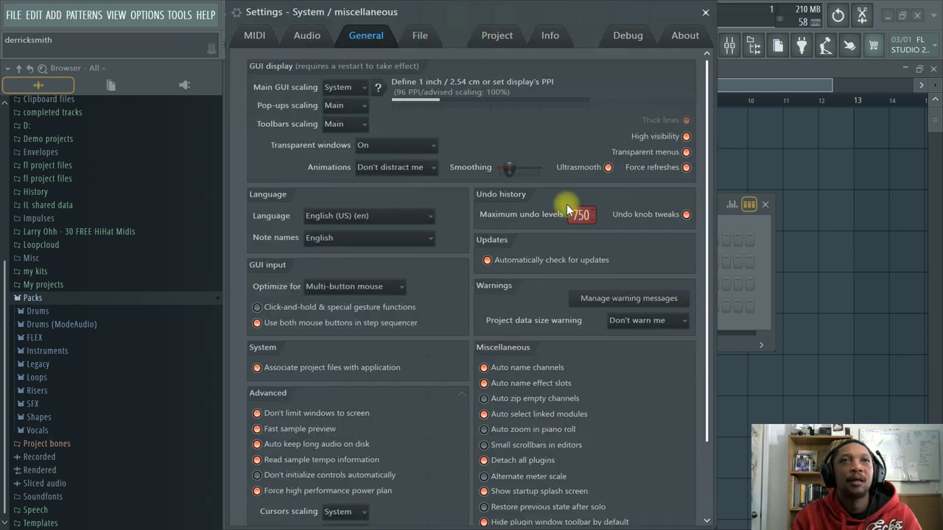
pyautogui.moveTo(580, 12); pyautogui.dragTo(583, 4)
pyautogui.scroll(-3, 598, 369)
pyautogui.scroll(1, 600, 364)
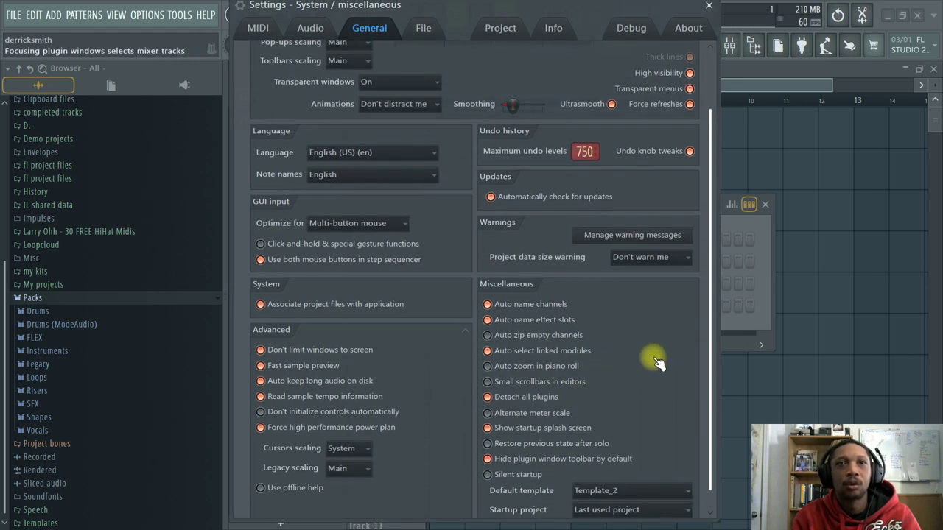
# Show the Audio tab with FL Studio ASIO at 44100 Hz and reposition the window.
pyautogui.click(323, 33)
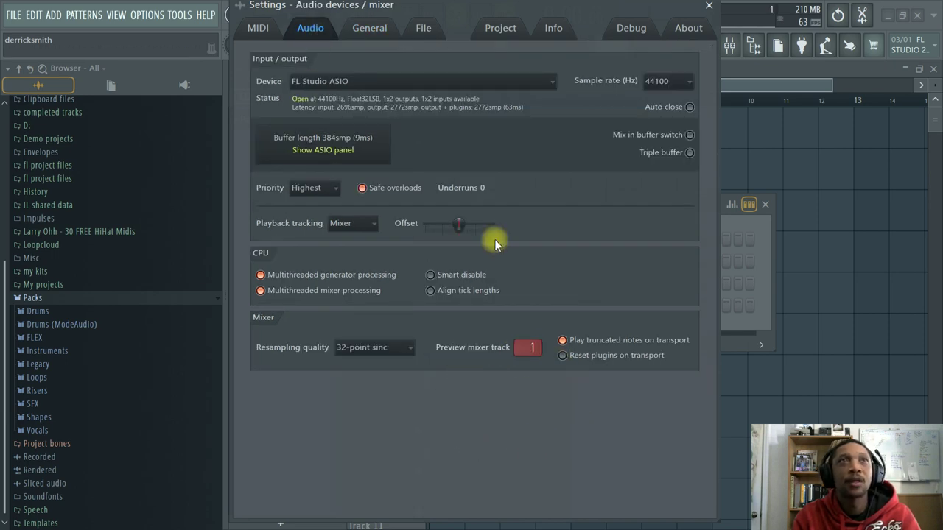
pyautogui.moveTo(482, 6); pyautogui.dragTo(482, 170)
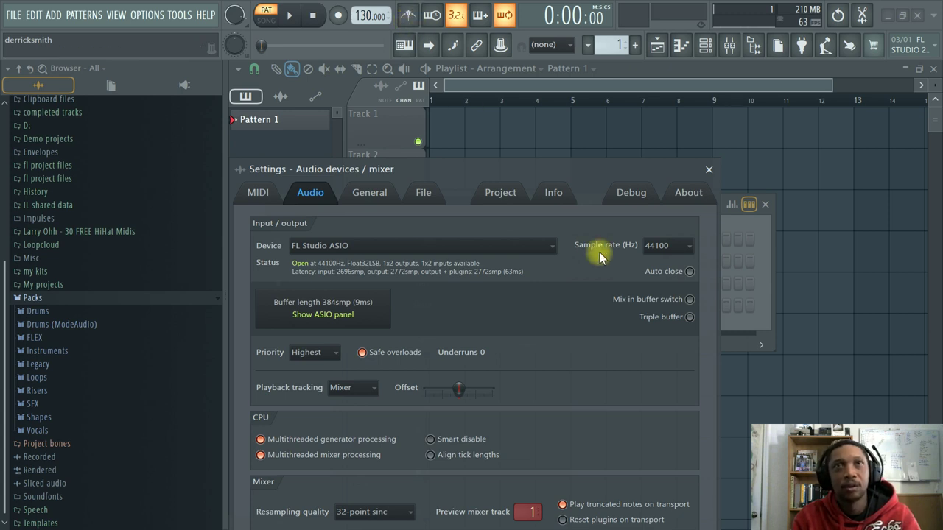
pyautogui.moveTo(575, 169); pyautogui.dragTo(574, 115)
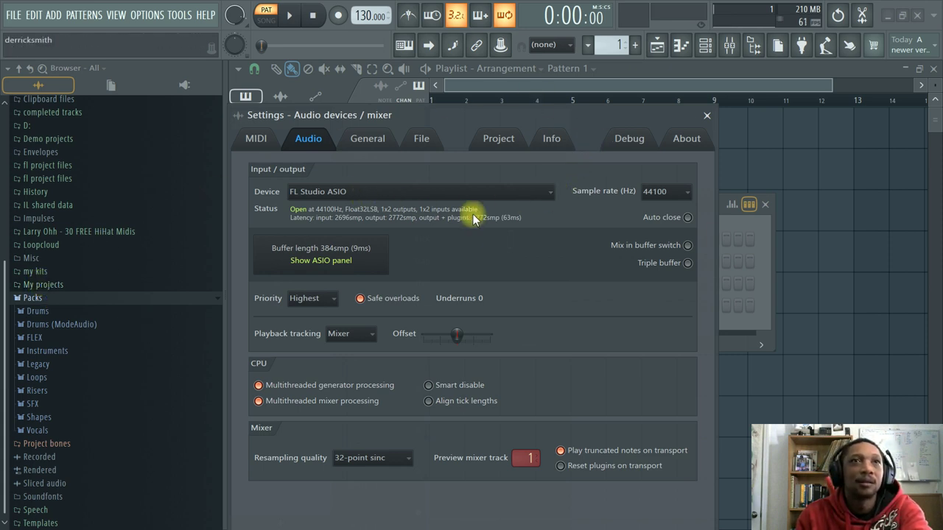
# Inspect the ASIO panel and Device list, keep FL Studio ASIO, and close Settings.
pyautogui.click(322, 265)
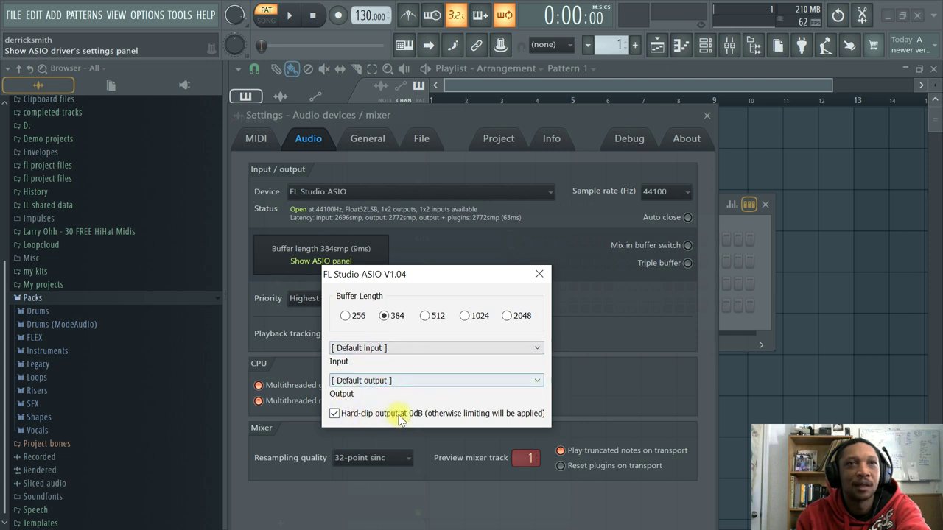
pyautogui.click(540, 272)
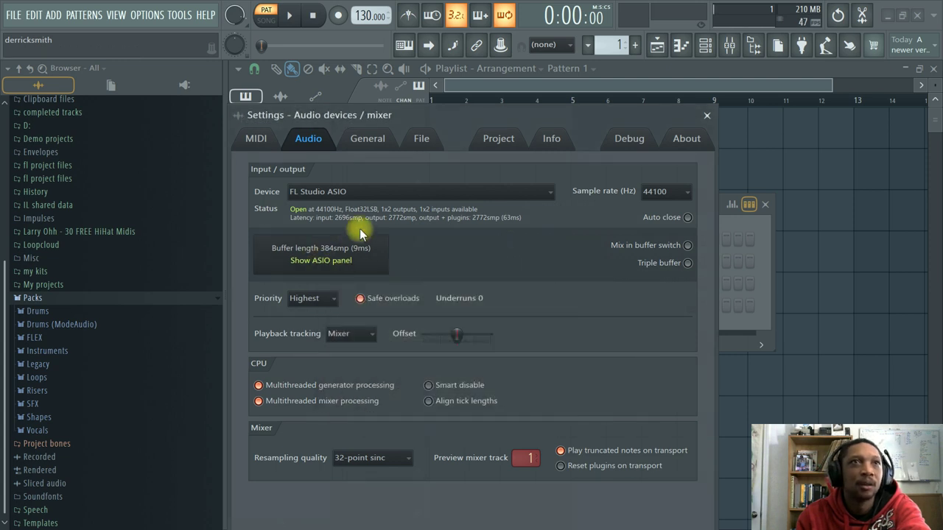
pyautogui.click(551, 194)
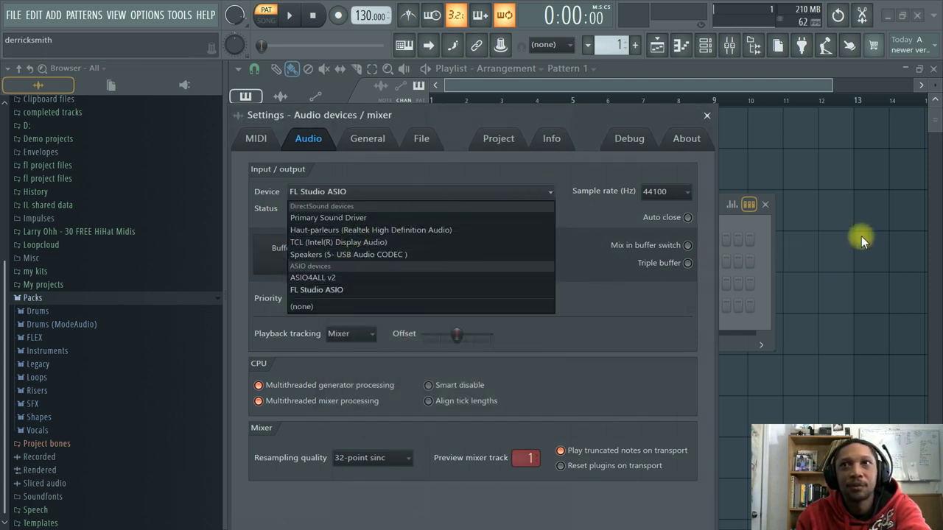
pyautogui.click(707, 118)
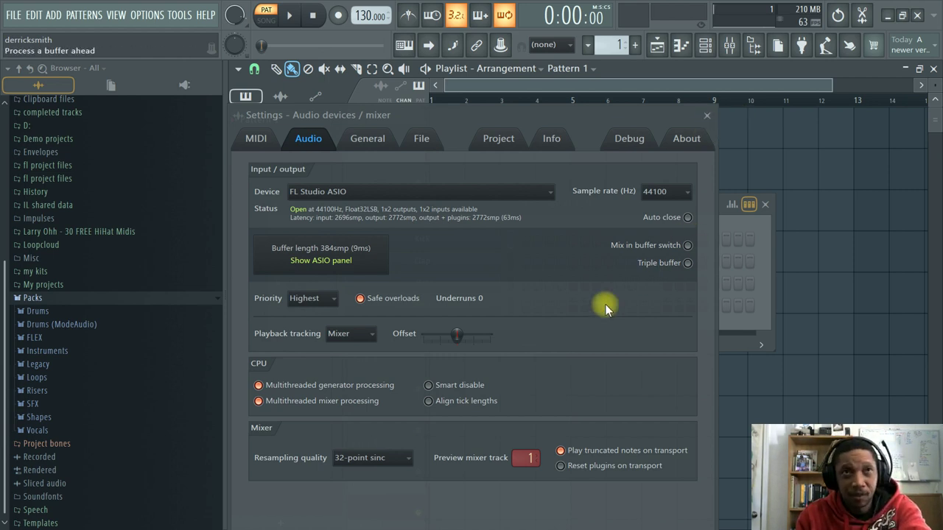
pyautogui.click(706, 118)
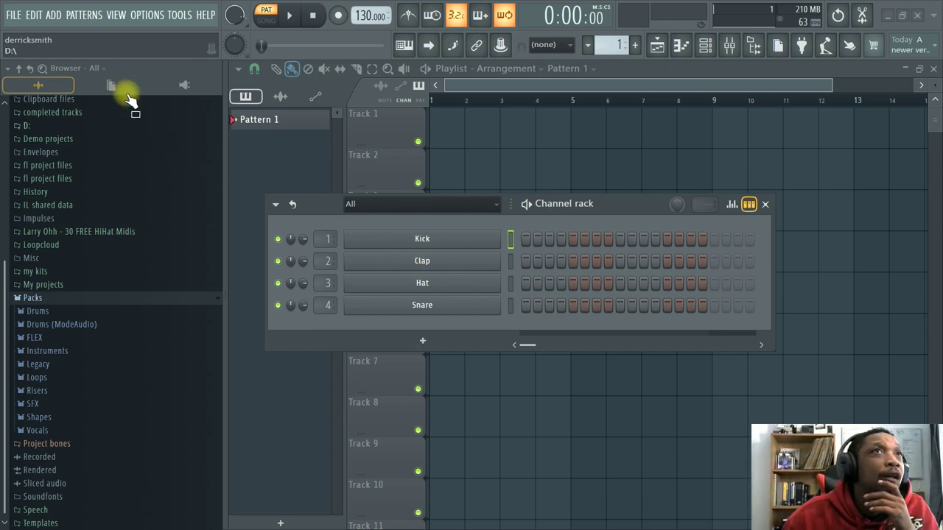
# Purge unused audio clips via Tools > Macros, then dismiss the tempo and toolbar menus unchanged.
pyautogui.click(179, 15)
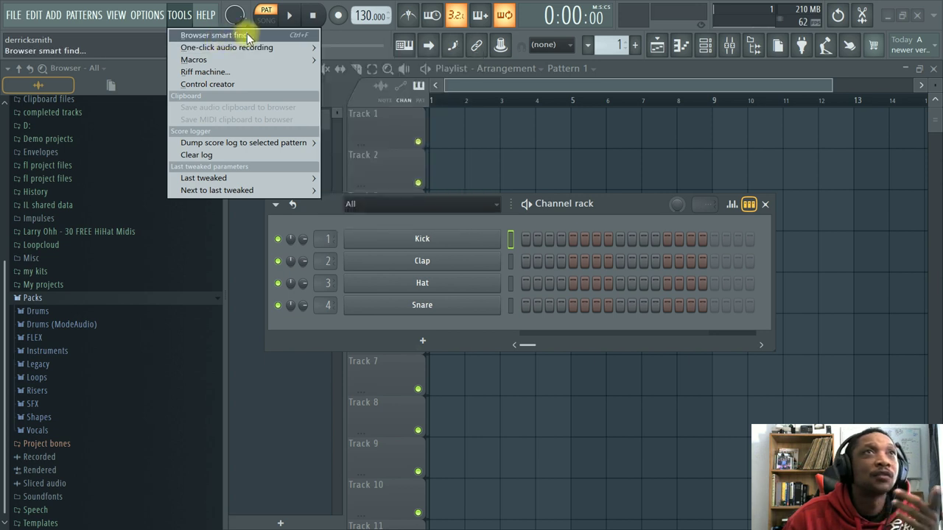
pyautogui.moveTo(221, 60)
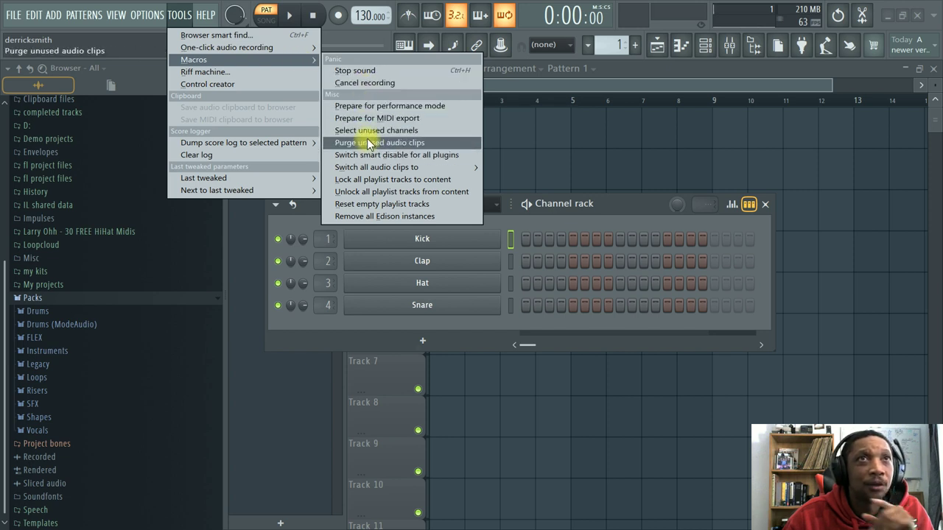
pyautogui.click(530, 132)
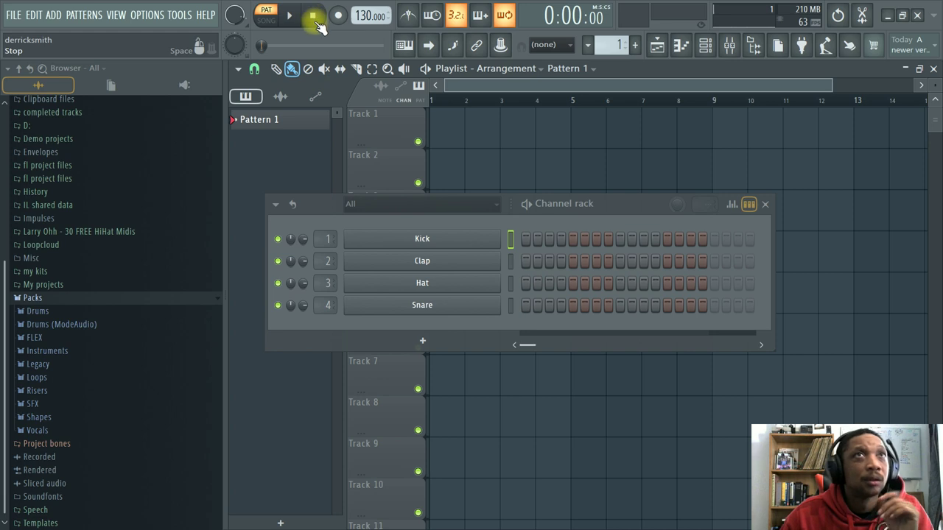
pyautogui.rightClick(363, 16)
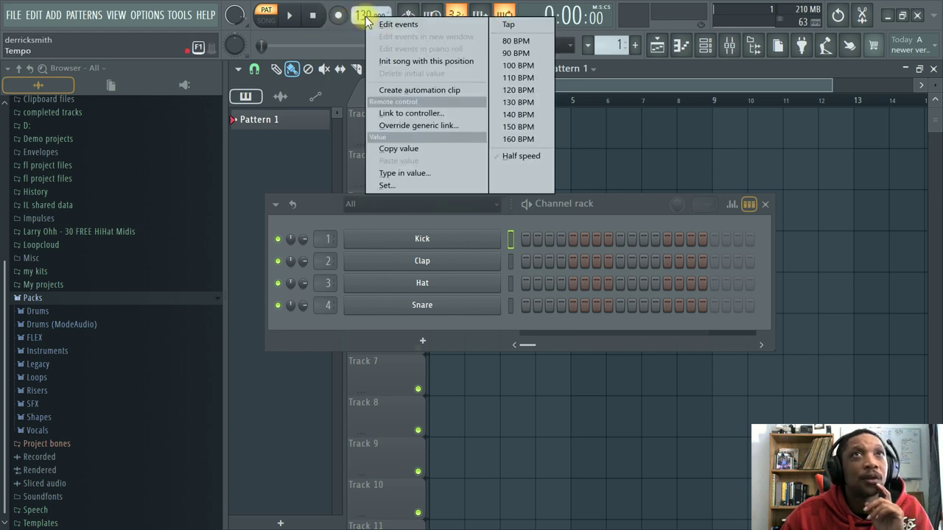
pyautogui.rightClick(350, 33)
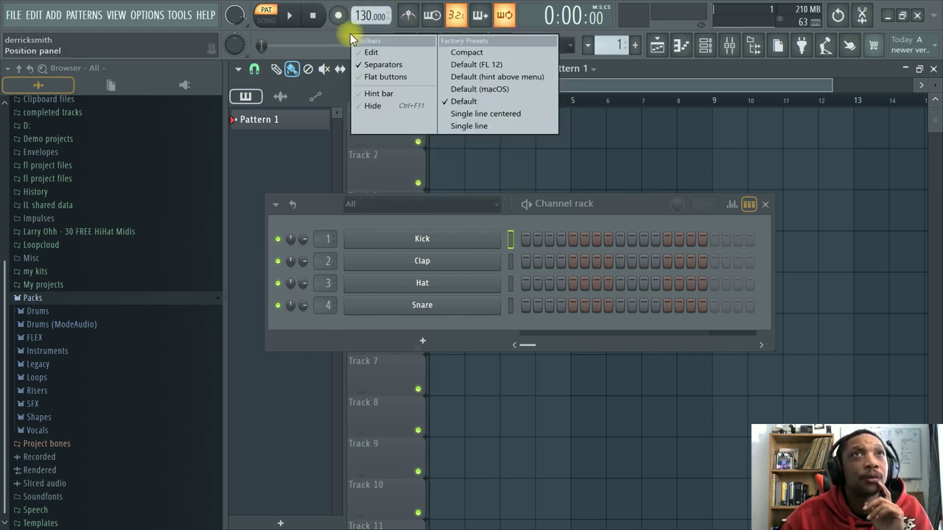
pyautogui.click(442, 143)
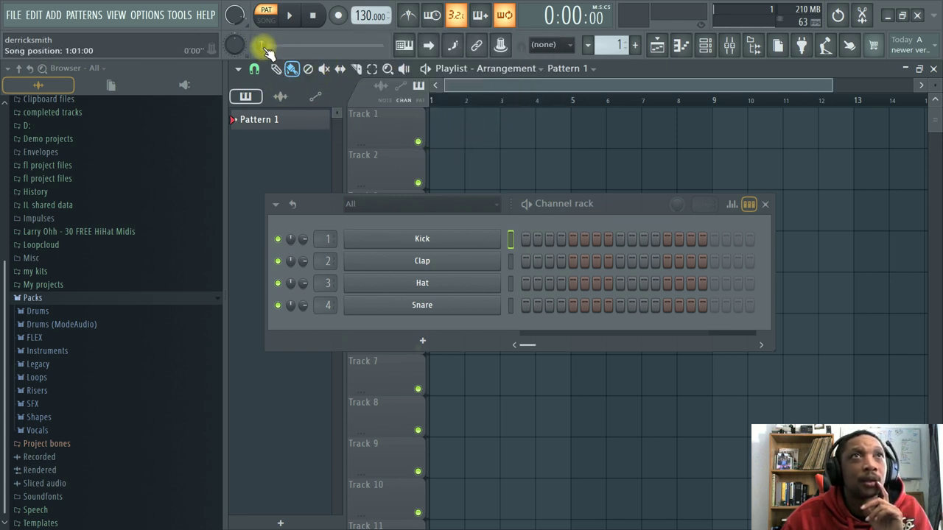
# Nudge the song position past the start, toggle typing-keyboard-to-piano on and off, and check Bar snap.
pyautogui.moveTo(262, 44); pyautogui.dragTo(272, 44)
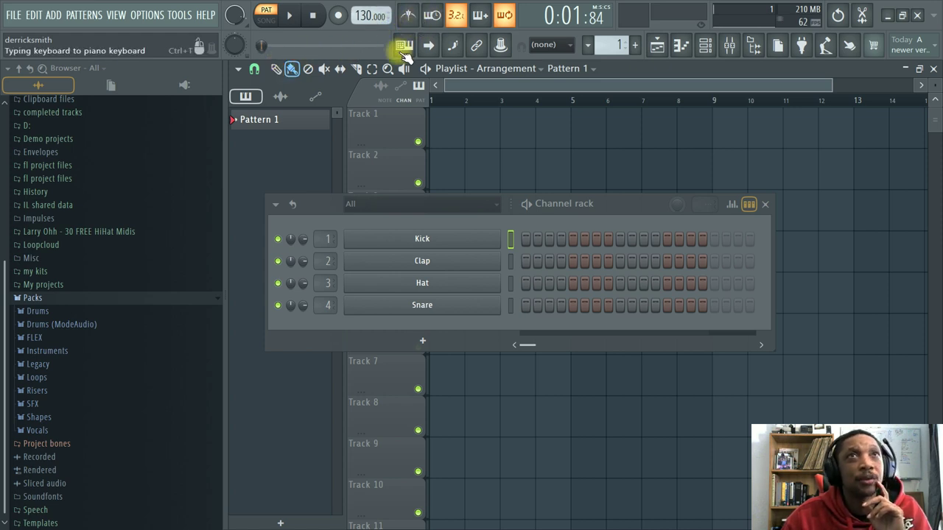
pyautogui.click(404, 47)
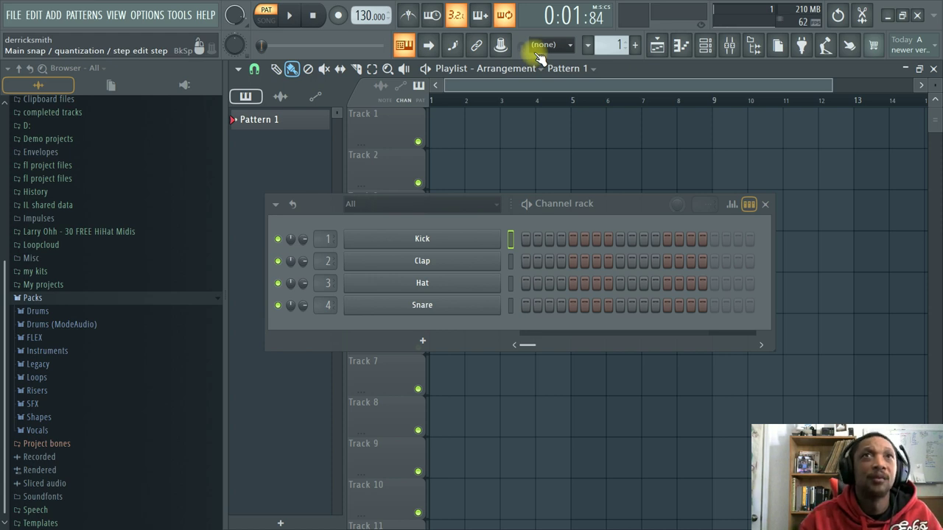
pyautogui.click(403, 45)
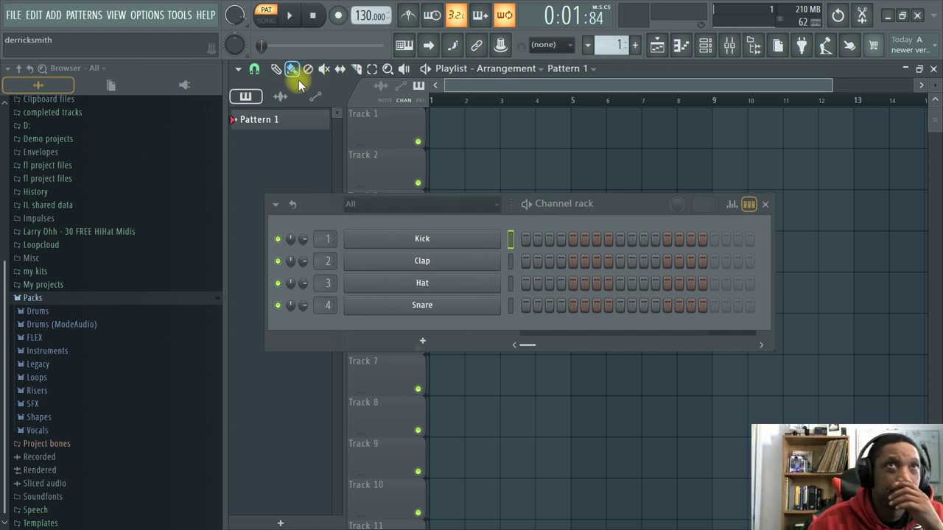
pyautogui.click(254, 70)
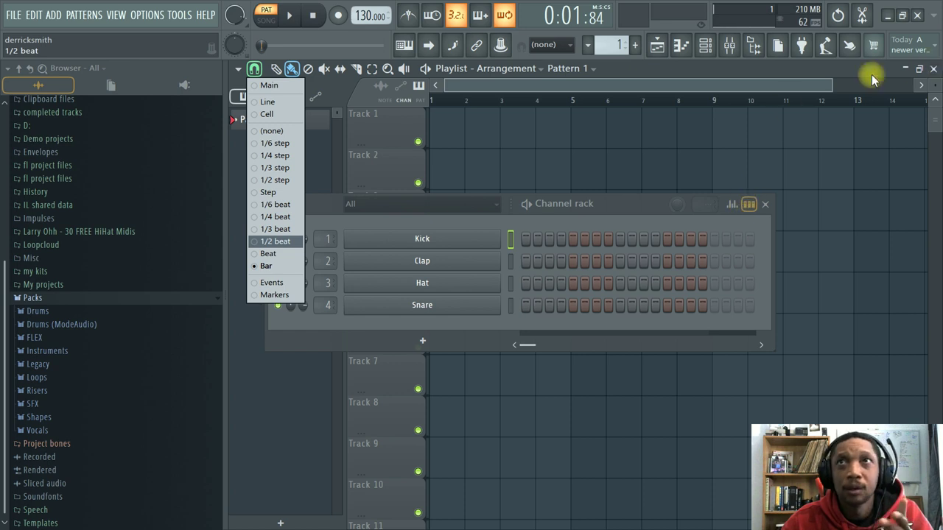
# Change the playlist snap setting to 1/2 beat.
pyautogui.click(830, 87)
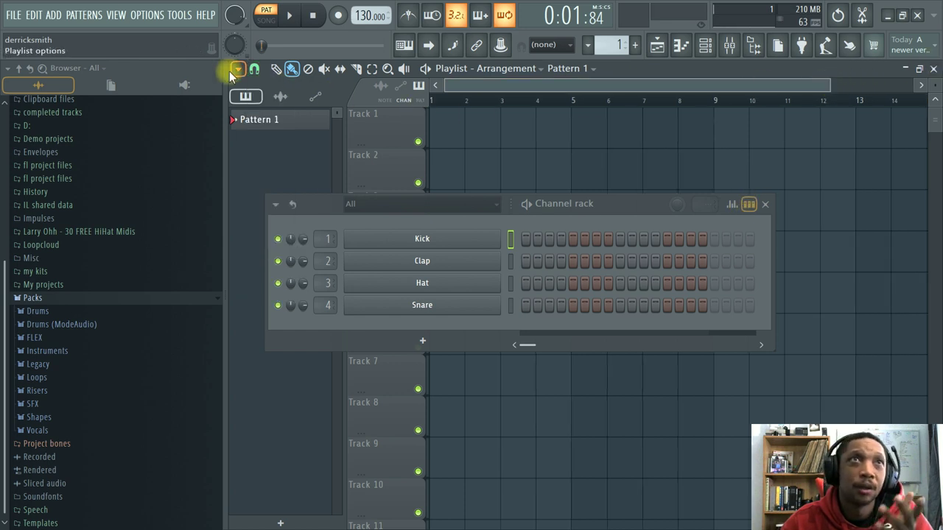
pyautogui.click(254, 68)
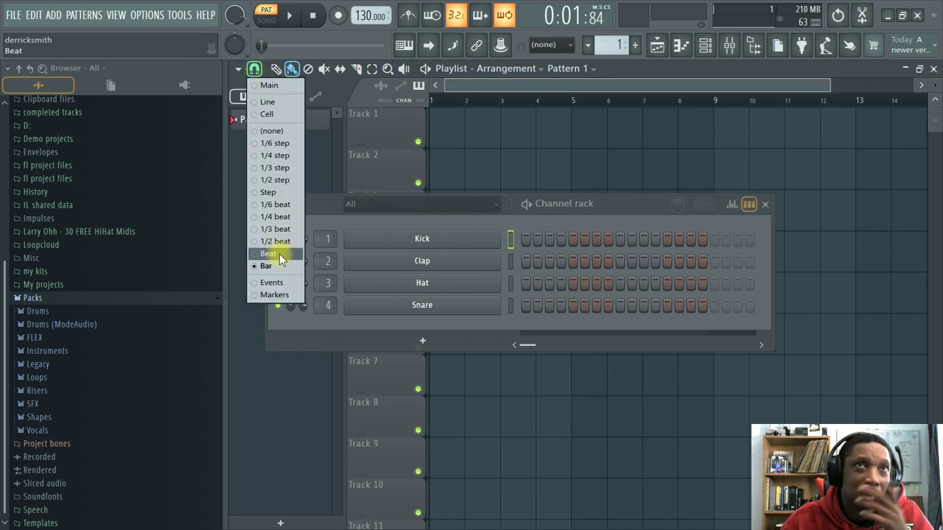
pyautogui.click(279, 254)
pyautogui.moveTo(825, 85); pyautogui.dragTo(618, 85)
pyautogui.click(254, 69)
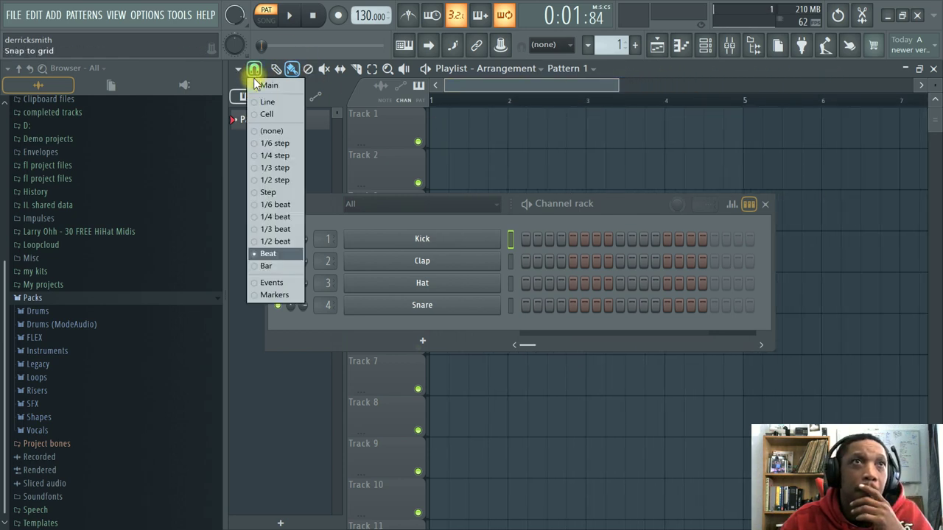
pyautogui.click(282, 243)
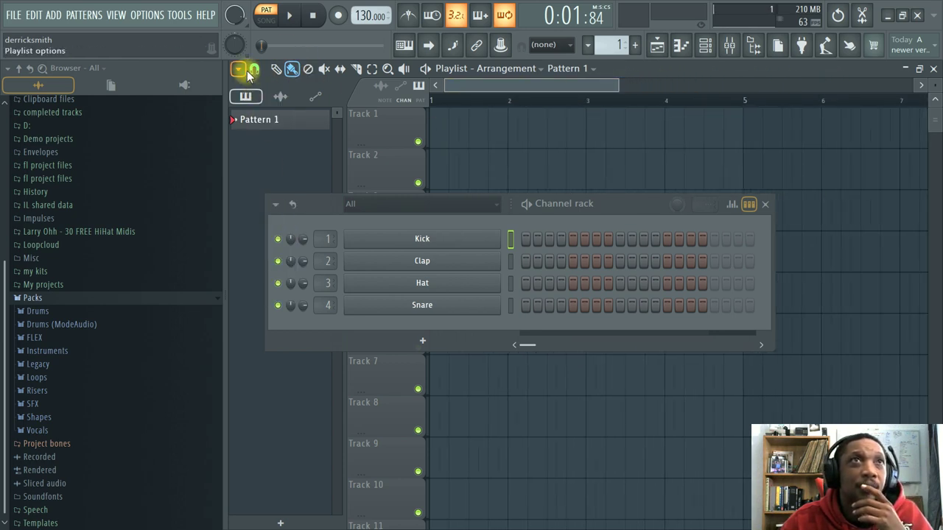
pyautogui.click(246, 71)
pyautogui.click(253, 70)
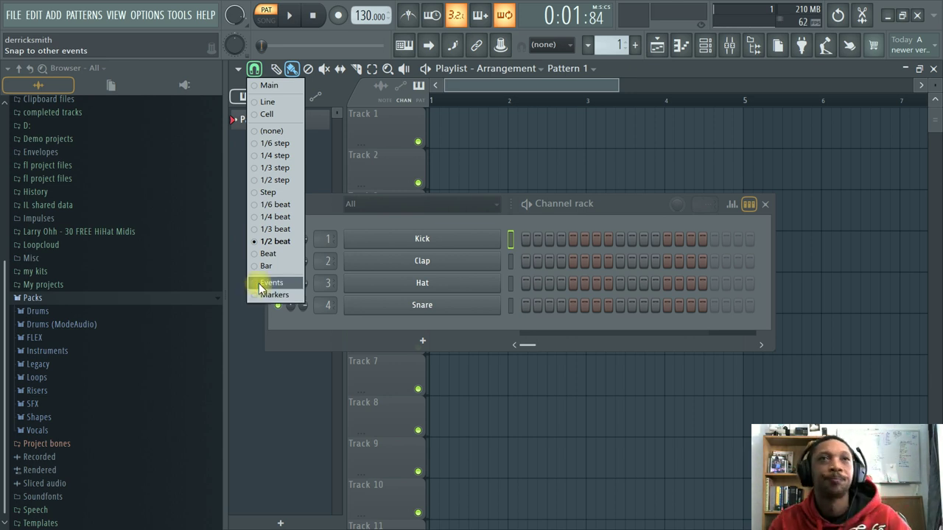
# Place and paint Pattern 1 clips on Track 1 up to bar 6, then erase them all.
pyautogui.click(276, 70)
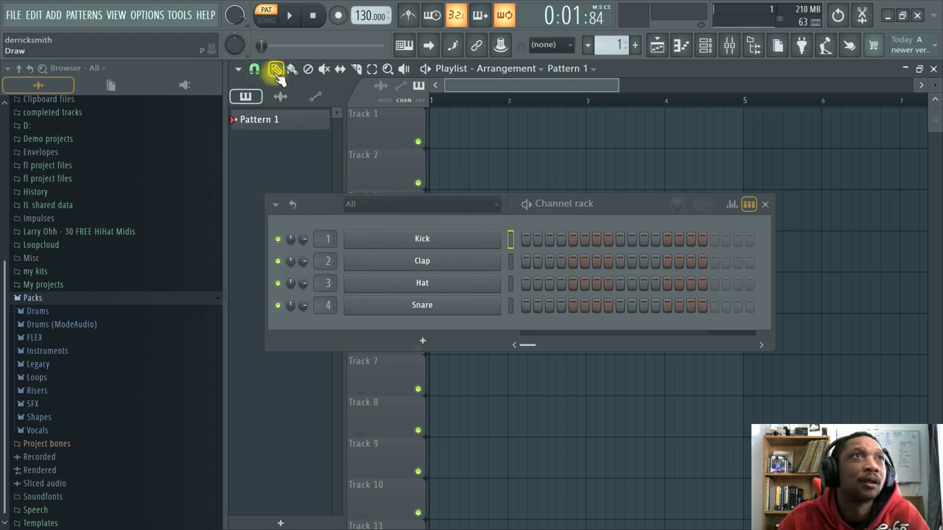
pyautogui.moveTo(513, 141); pyautogui.dragTo(467, 126)
pyautogui.rightClick(477, 133)
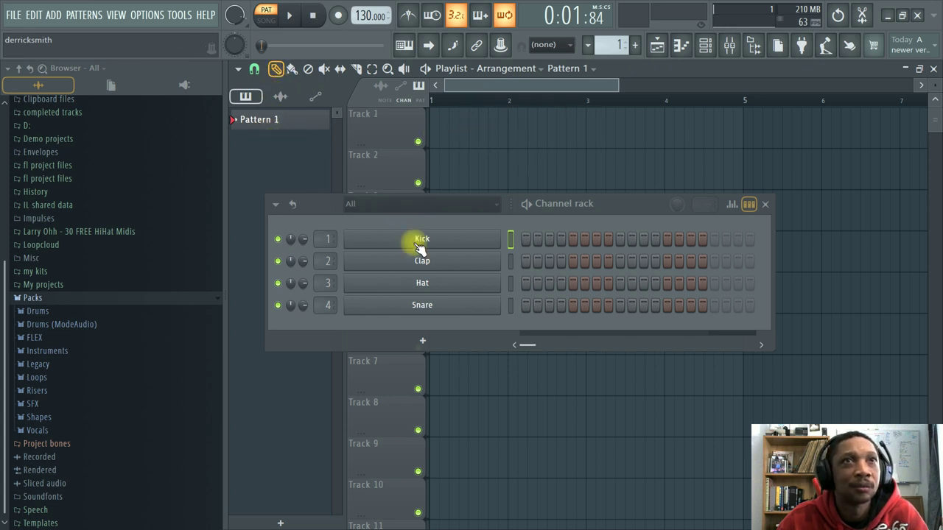
pyautogui.click(510, 260)
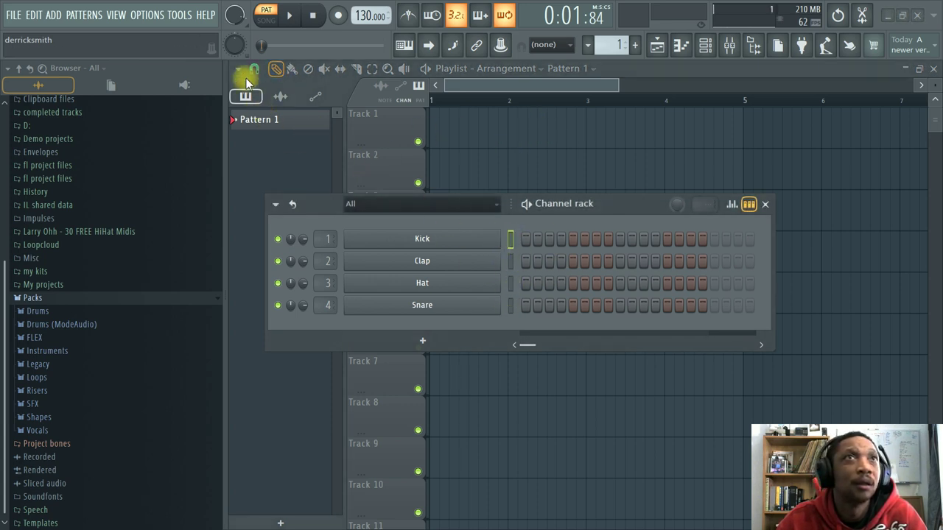
pyautogui.click(292, 68)
pyautogui.moveTo(436, 140)
pyautogui.mouseDown()
pyautogui.moveTo(875, 129)
pyautogui.moveTo(724, 139)
pyautogui.moveTo(447, 126)
pyautogui.mouseUp()
pyautogui.click(308, 69)
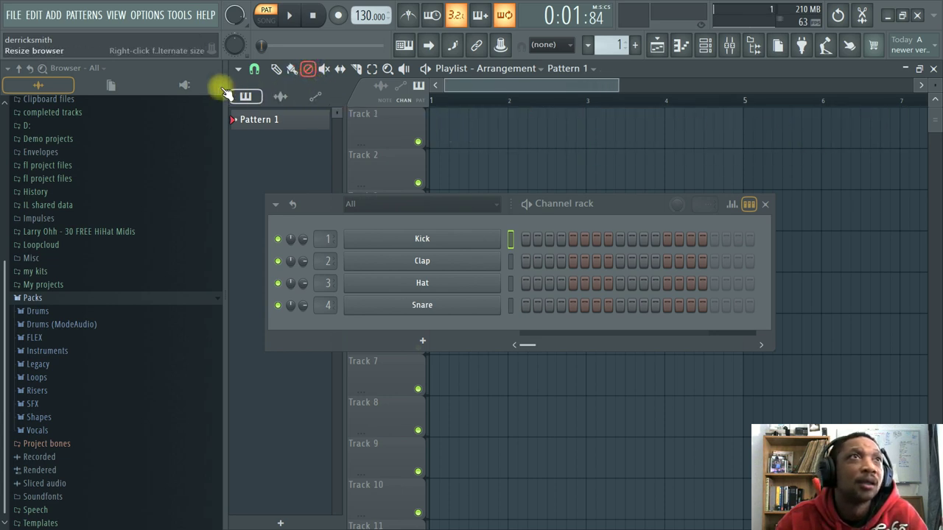
# Paint a run of Pattern 1 clips from bar 1 to bar 5 on Track 1, then erase them.
pyautogui.click(277, 69)
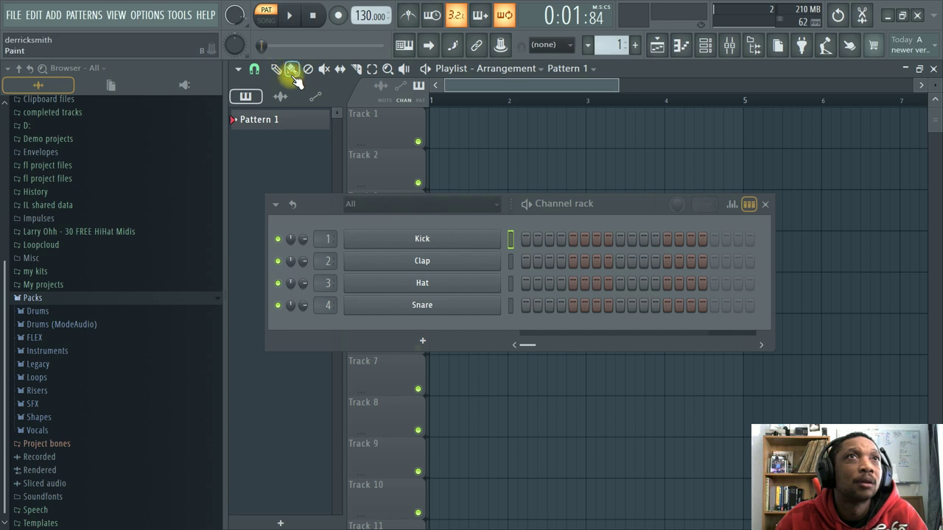
pyautogui.click(291, 70)
pyautogui.click(444, 140)
pyautogui.moveTo(534, 141); pyautogui.dragTo(700, 147)
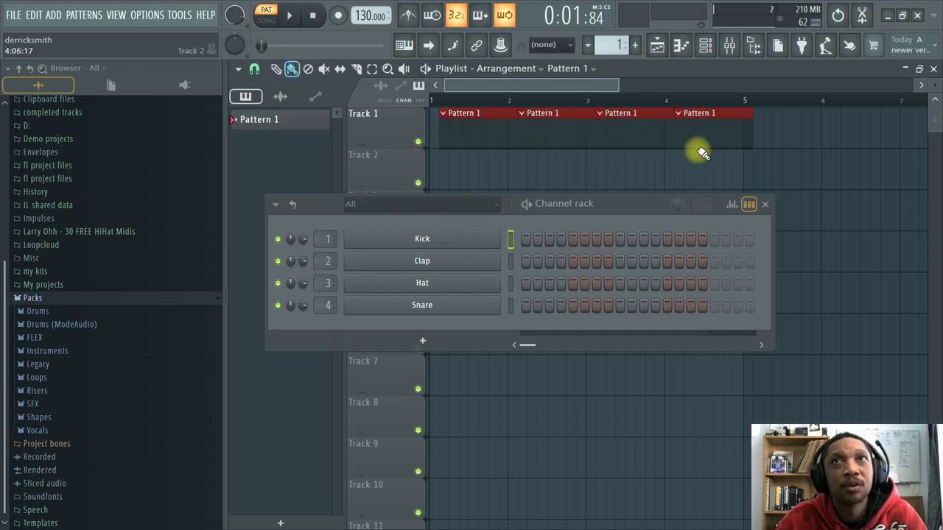
pyautogui.click(308, 69)
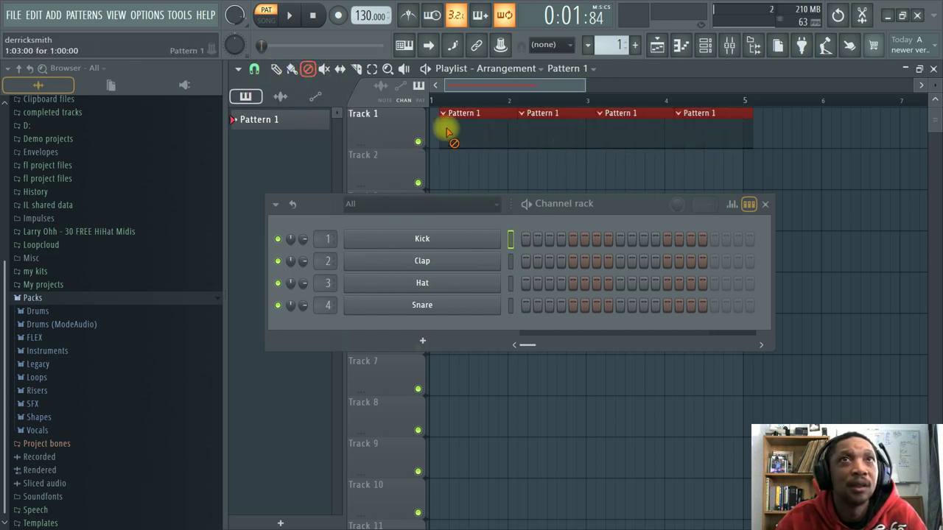
pyautogui.moveTo(447, 130); pyautogui.dragTo(729, 137)
# Repaint four Pattern 1 clips across Track 1, then mute and unmute them.
pyautogui.click(276, 70)
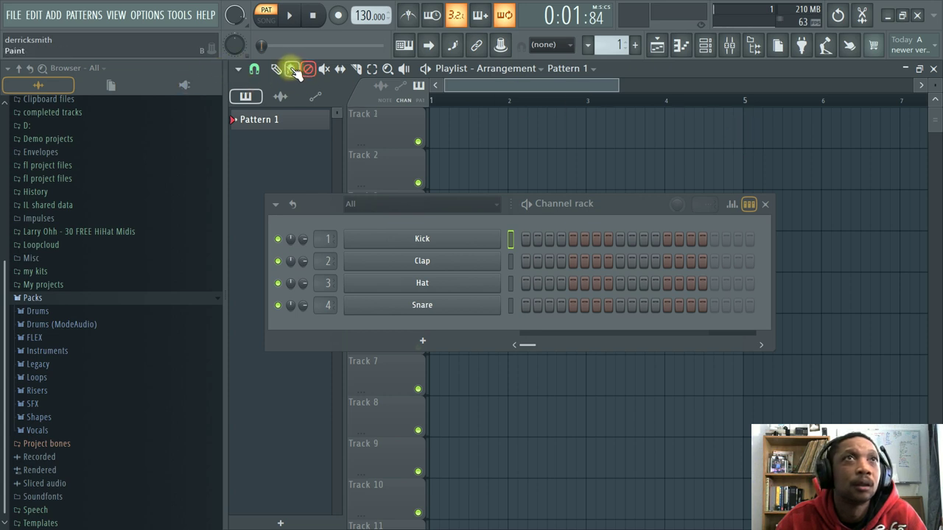
pyautogui.click(292, 70)
pyautogui.moveTo(448, 140); pyautogui.dragTo(729, 140)
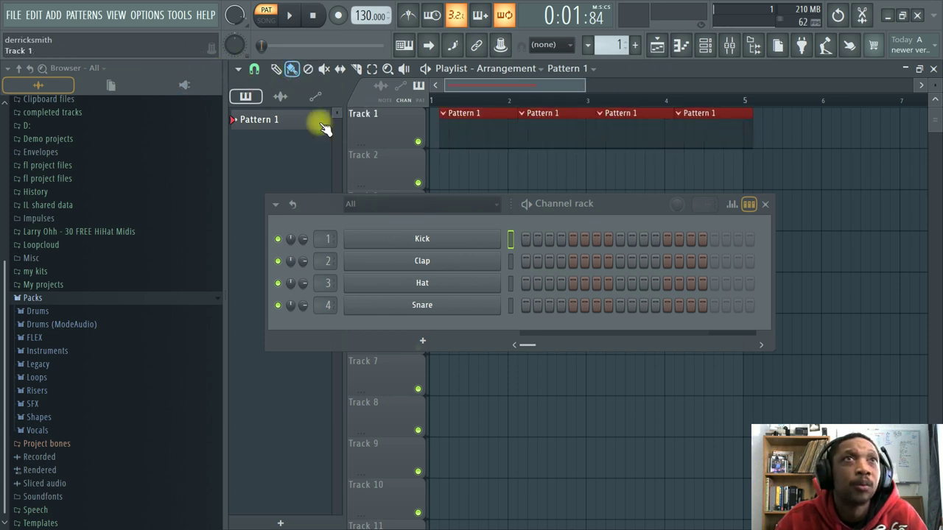
pyautogui.click(324, 70)
pyautogui.moveTo(472, 126); pyautogui.dragTo(727, 145)
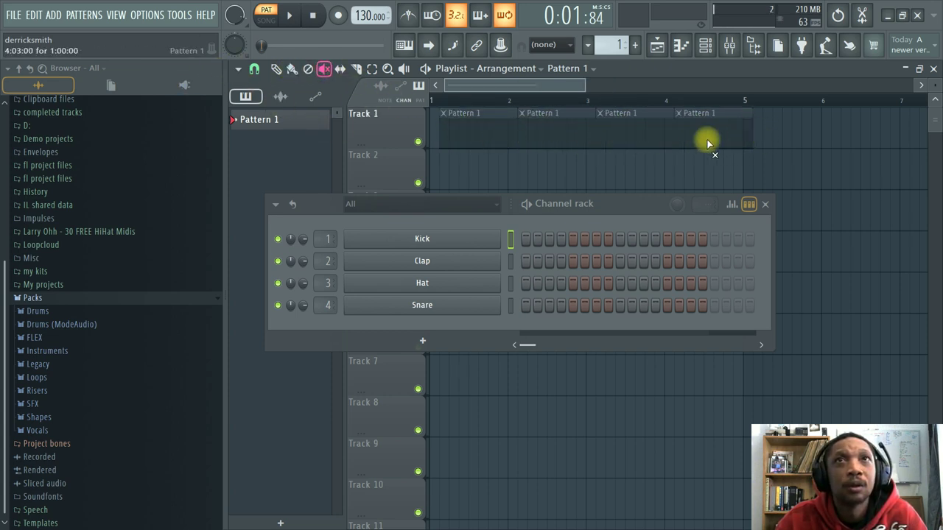
pyautogui.moveTo(486, 124); pyautogui.dragTo(769, 130)
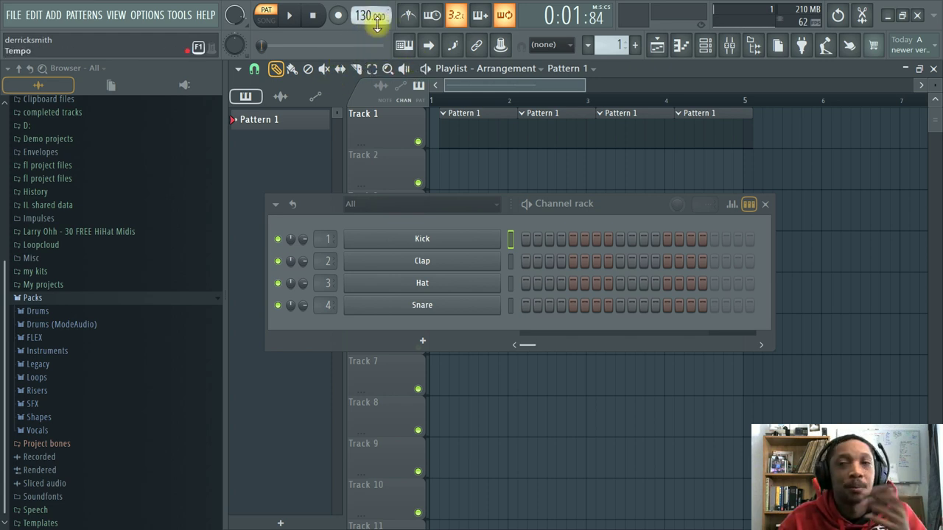
# Right-click each of the four Pattern 1 clips to delete them from Track 1.
pyautogui.rightClick(472, 132)
pyautogui.rightClick(552, 134)
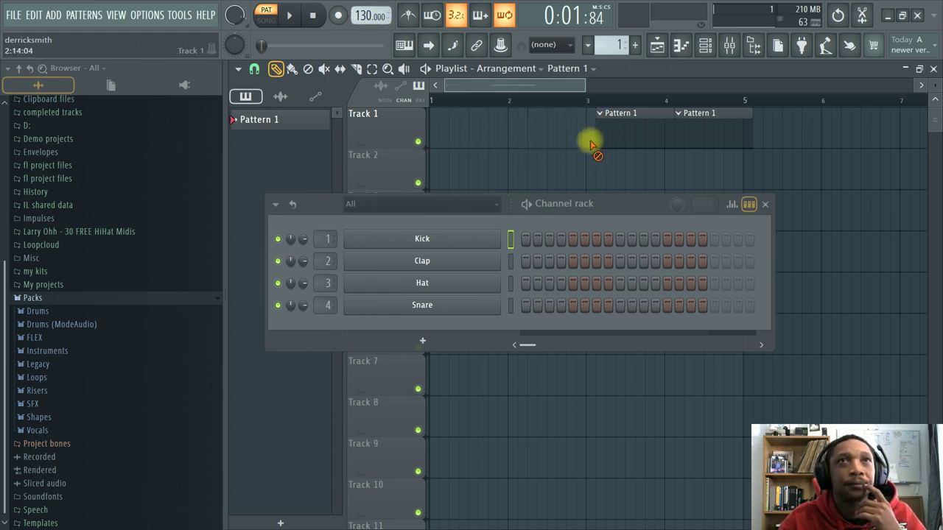
pyautogui.rightClick(633, 138)
pyautogui.rightClick(711, 141)
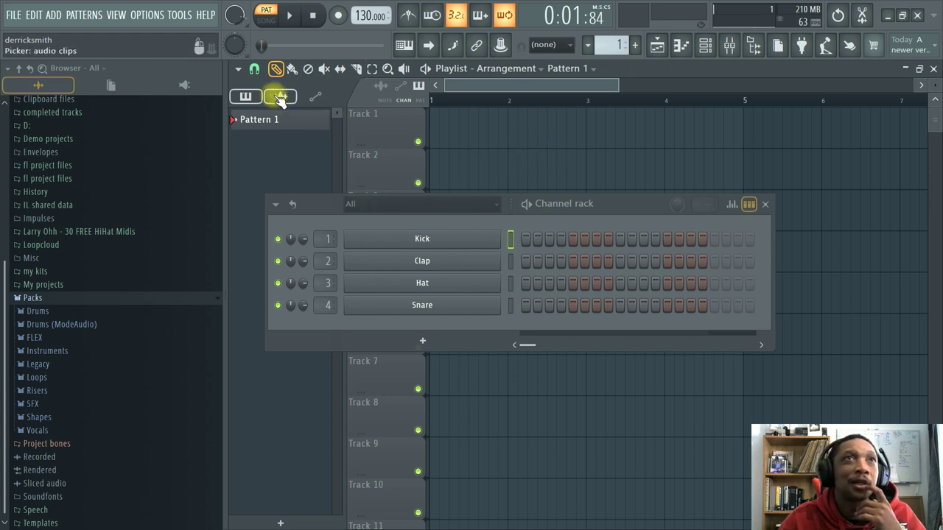
# Place a Pattern 1 clip on Track 1 and move it to the start of bar 1.
pyautogui.click(255, 68)
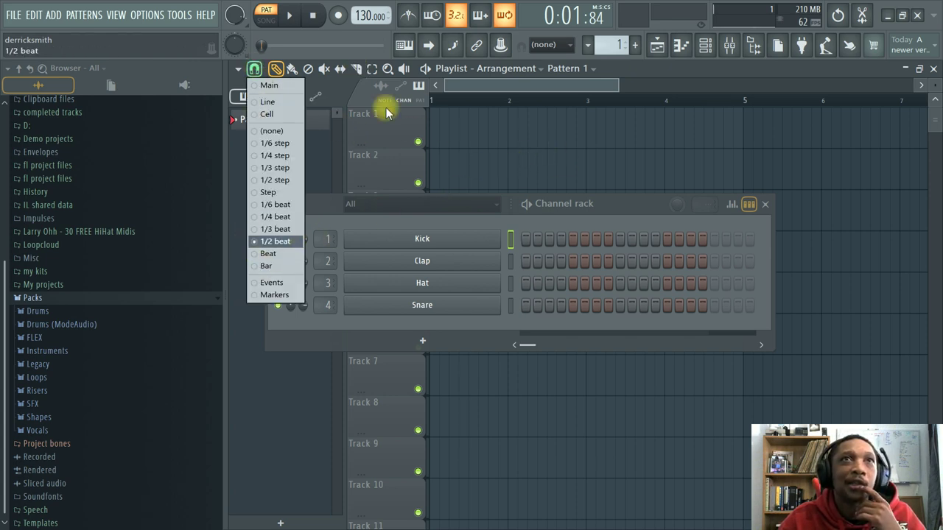
pyautogui.click(355, 72)
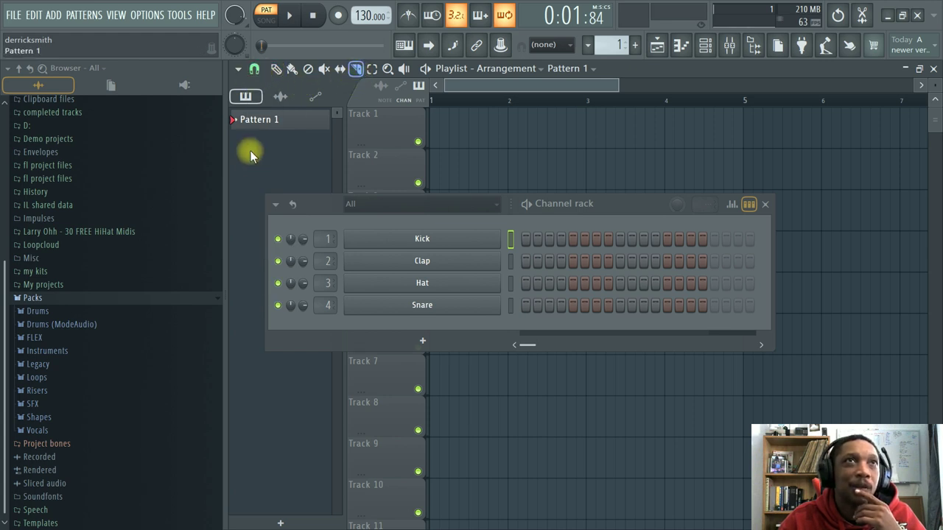
pyautogui.click(254, 69)
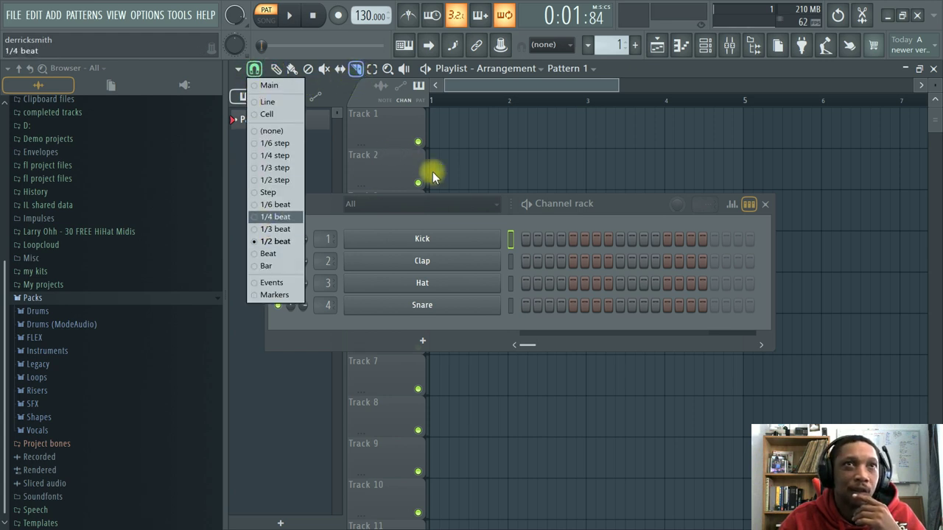
pyautogui.click(424, 236)
pyautogui.click(434, 246)
pyautogui.click(442, 137)
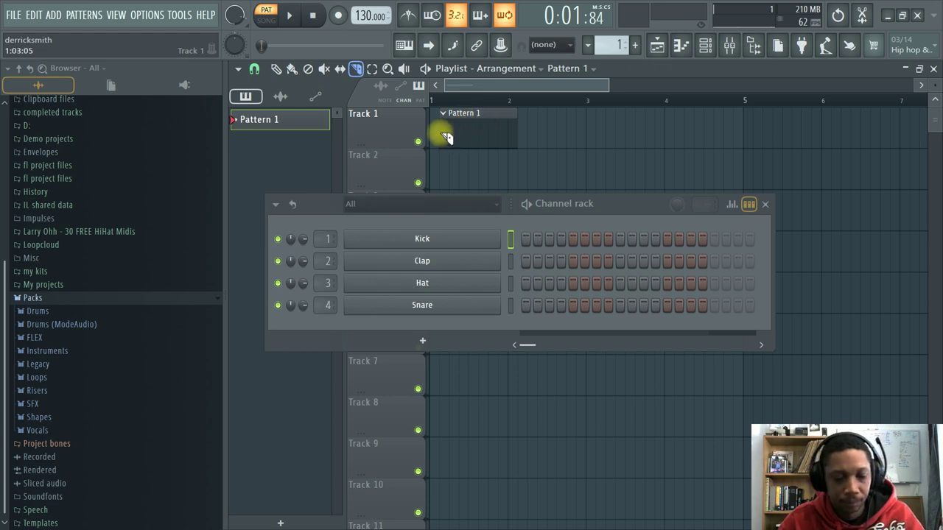
pyautogui.moveTo(466, 113); pyautogui.dragTo(457, 112)
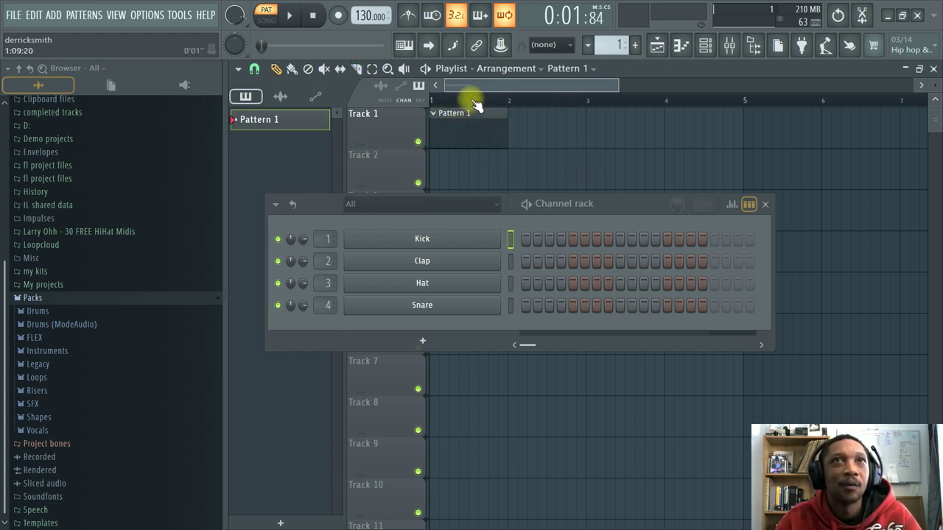
# Set Snap to Bar, switch to Song mode, and stretch the clip to three bars.
pyautogui.click(358, 73)
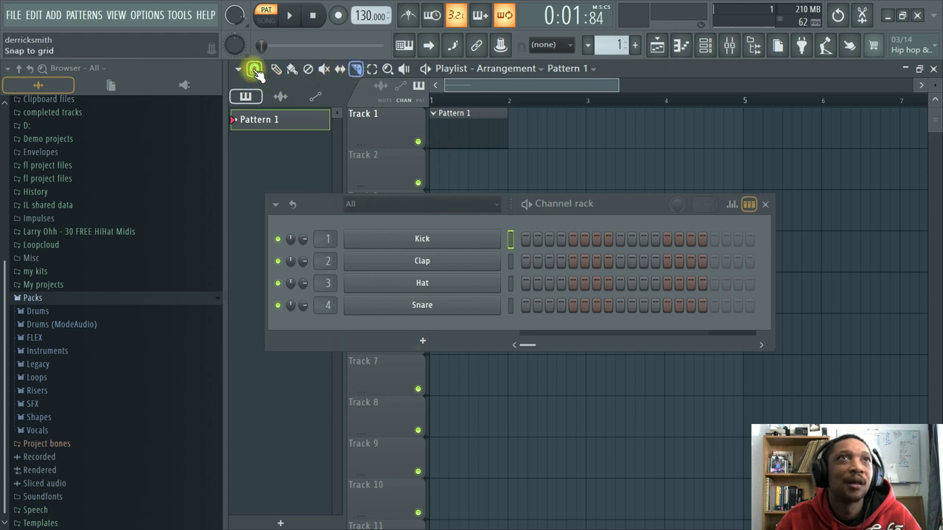
pyautogui.click(254, 68)
pyautogui.click(268, 266)
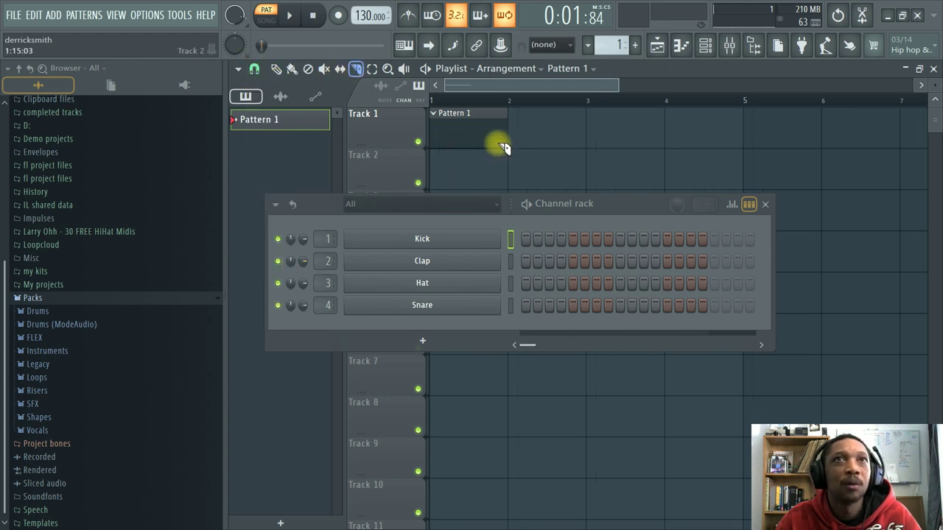
pyautogui.click(465, 121)
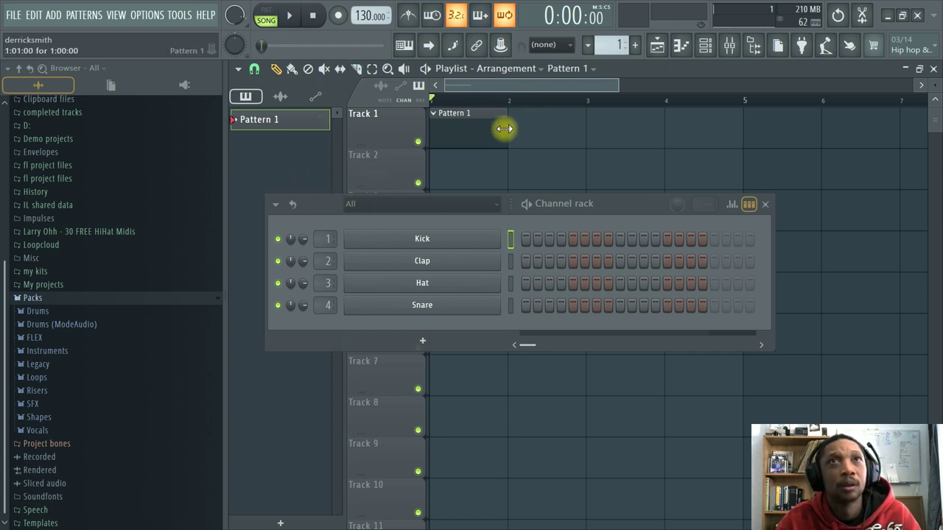
pyautogui.moveTo(506, 129); pyautogui.dragTo(665, 145)
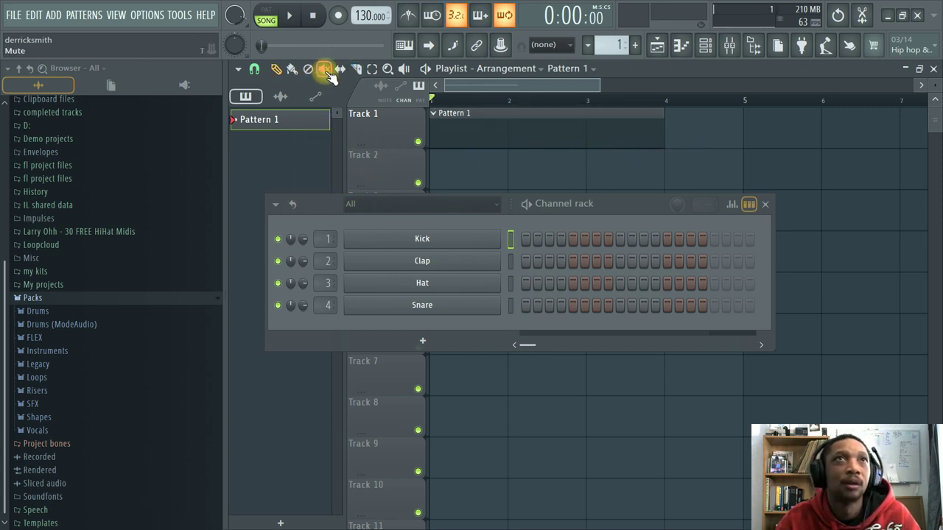
# Slice the Pattern 1 clip in two at bar 2.
pyautogui.click(355, 70)
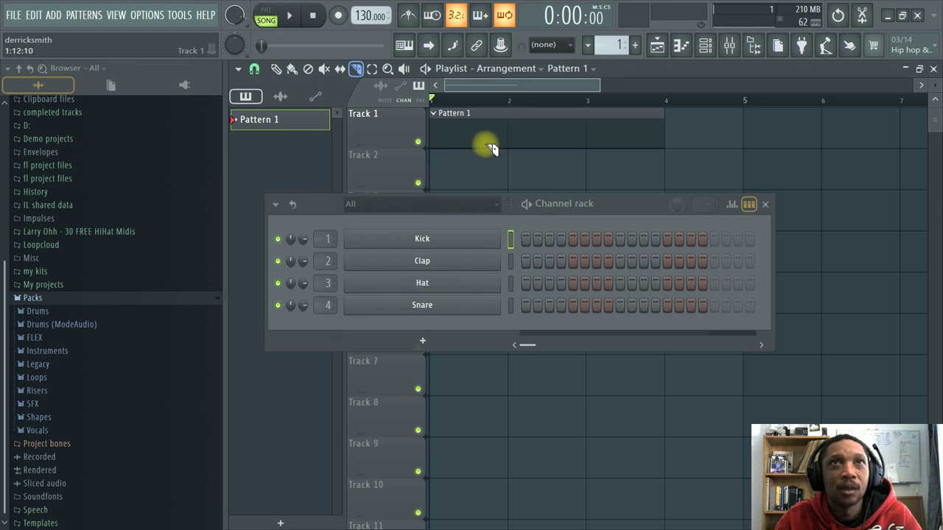
pyautogui.moveTo(465, 151)
pyautogui.mouseDown()
pyautogui.moveTo(481, 107)
pyautogui.moveTo(458, 134)
pyautogui.mouseUp()
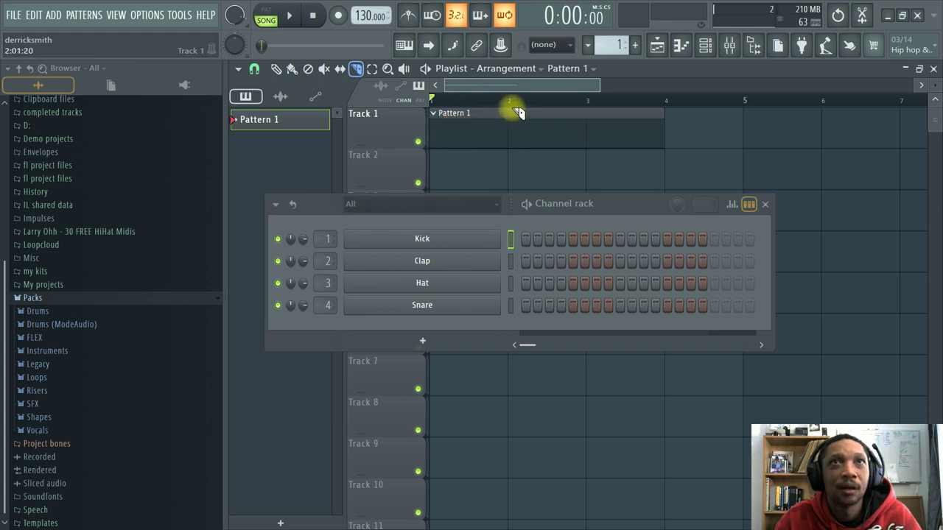
pyautogui.moveTo(511, 110); pyautogui.dragTo(511, 101)
# Set Snap to 1/4 beat and add another Pattern 1 clip on Track 1.
pyautogui.click(254, 70)
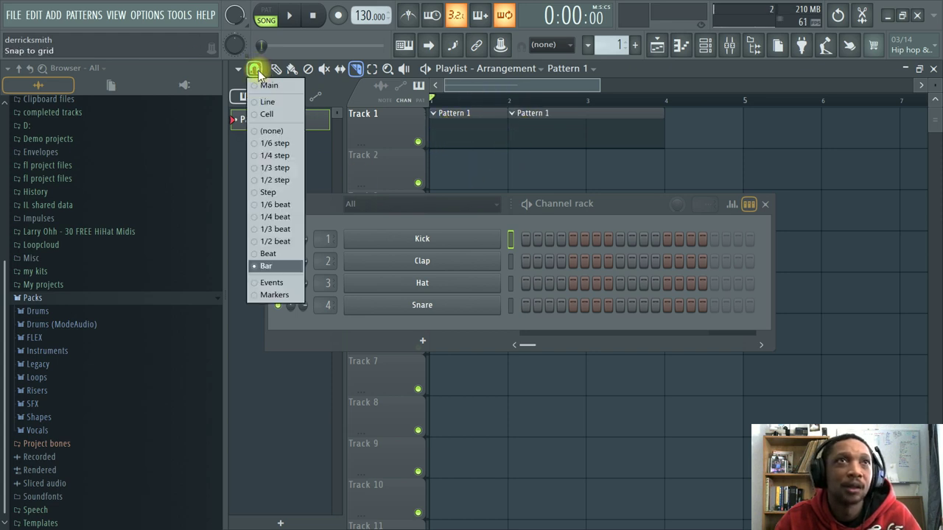
pyautogui.press('Down')
pyautogui.press('Down')
pyautogui.press('Down')
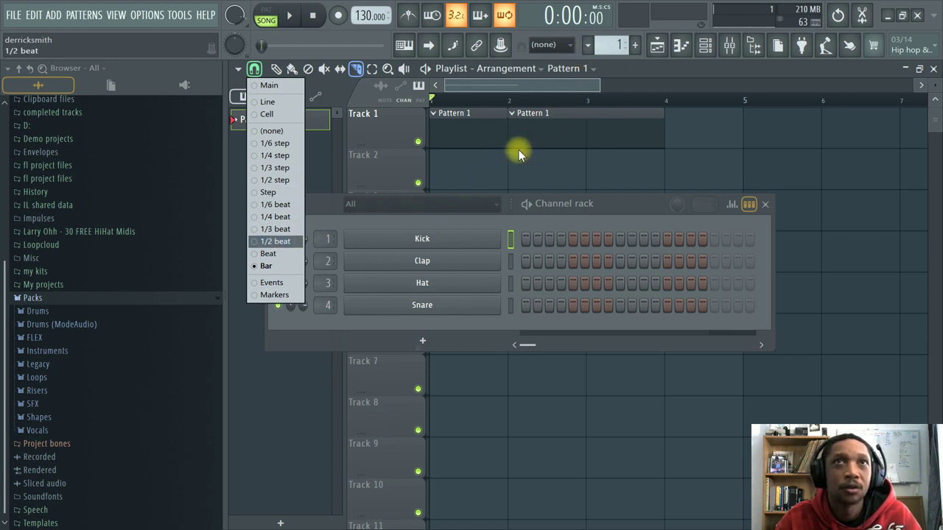
pyautogui.click(291, 218)
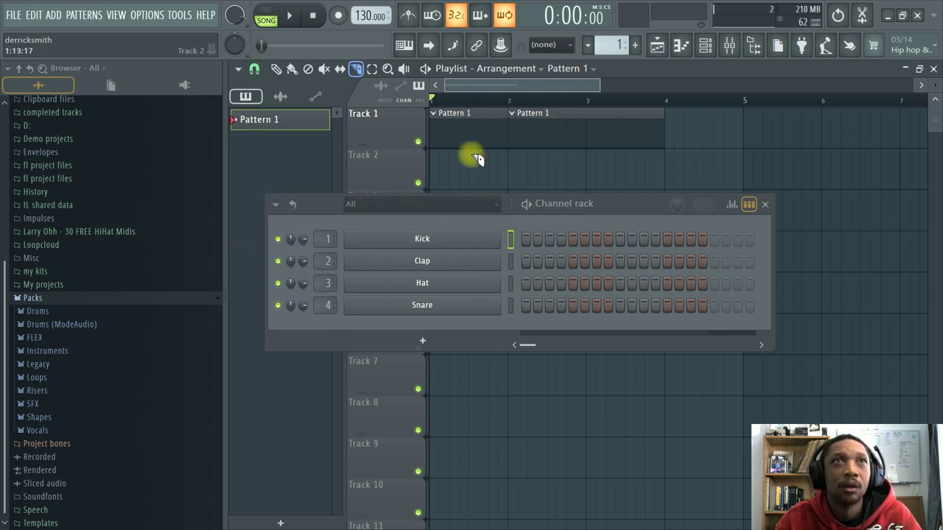
pyautogui.scroll(5, 492, 108)
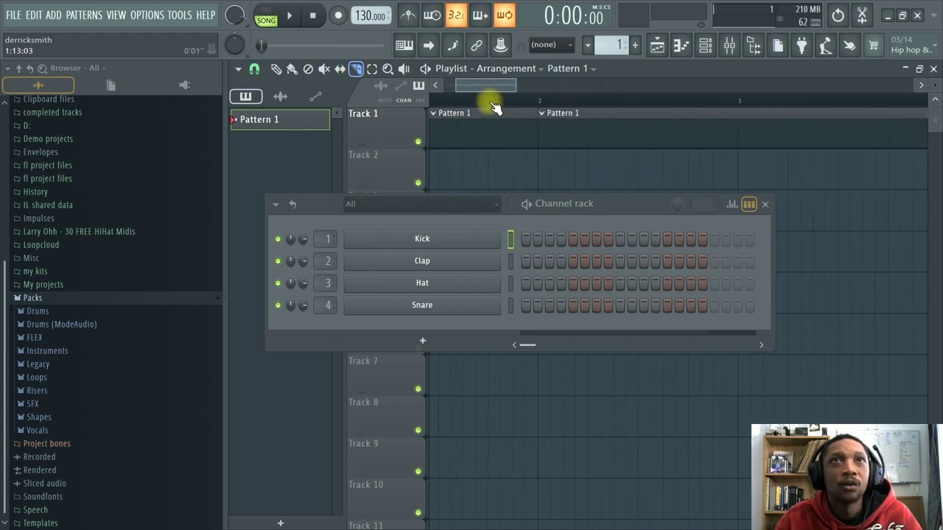
pyautogui.click(528, 144)
# Set Snap back to Bar and add Pattern 1 clips further along Track 1.
pyautogui.click(254, 69)
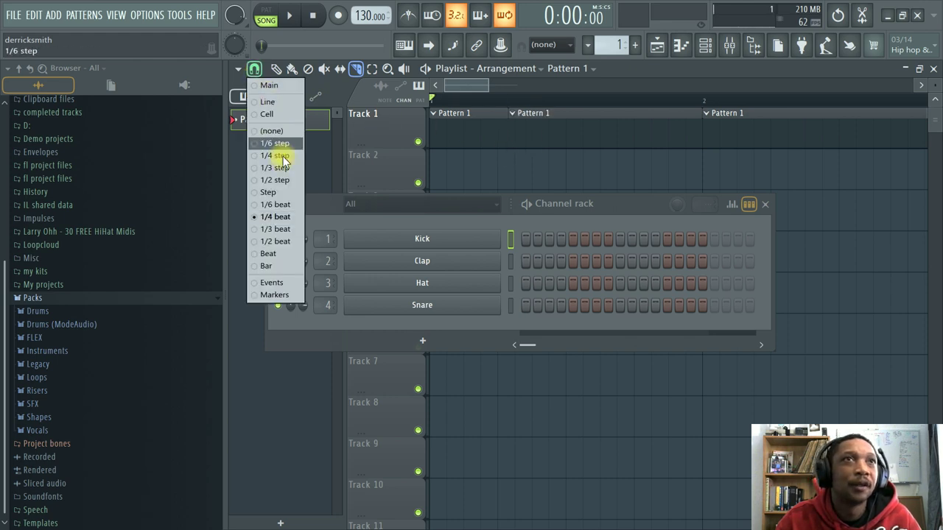
pyautogui.click(266, 265)
pyautogui.click(589, 126)
pyautogui.click(765, 136)
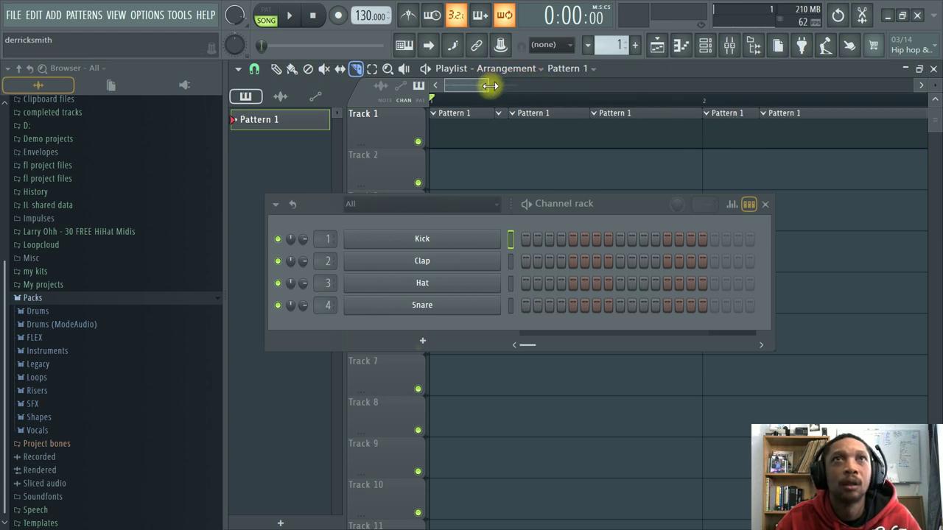
# Slice the Track 1 clips into short pieces at several points, including bar 3.
pyautogui.moveTo(486, 84); pyautogui.dragTo(602, 86)
pyautogui.moveTo(612, 156); pyautogui.dragTo(471, 116)
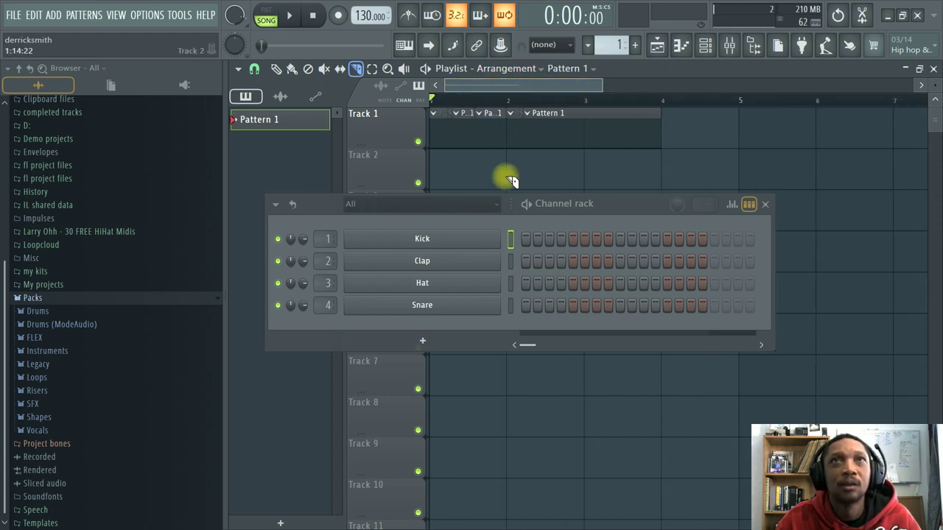
pyautogui.moveTo(501, 155)
pyautogui.mouseDown()
pyautogui.moveTo(633, 124)
pyautogui.moveTo(457, 153)
pyautogui.moveTo(464, 155)
pyautogui.mouseUp()
pyautogui.moveTo(662, 126); pyautogui.dragTo(499, 130)
pyautogui.press('super')
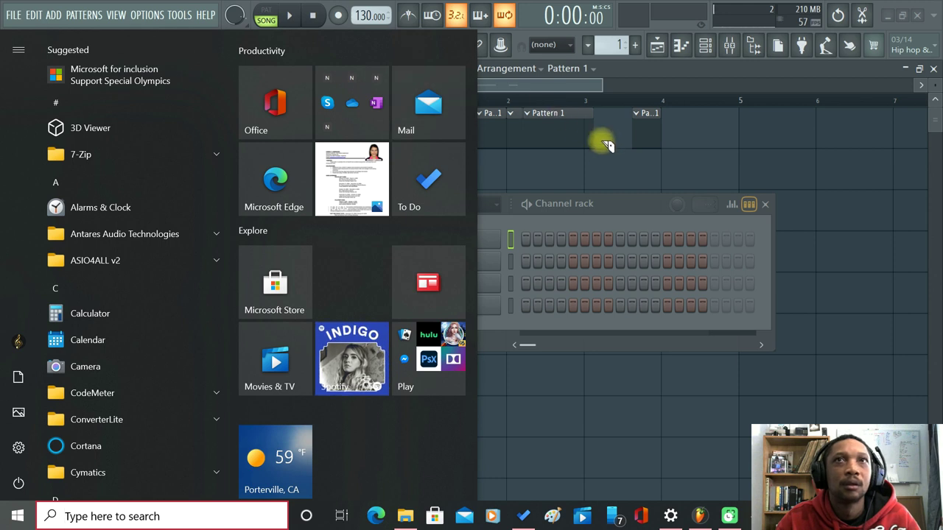
pyautogui.click(599, 158)
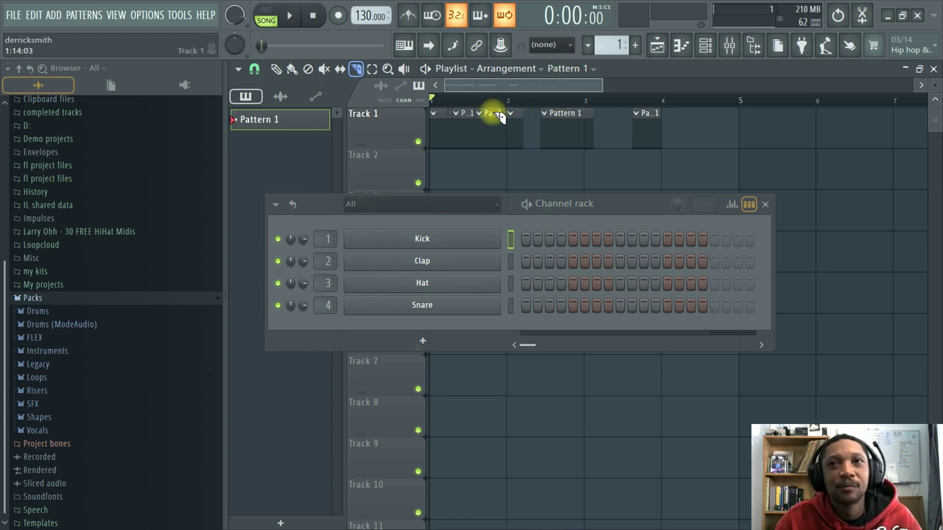
pyautogui.moveTo(492, 113); pyautogui.dragTo(477, 144)
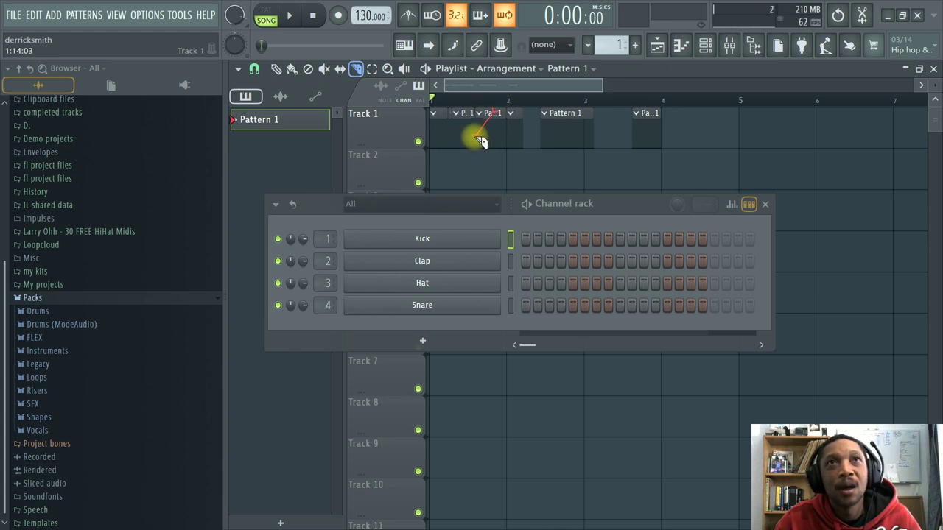
pyautogui.moveTo(557, 125); pyautogui.dragTo(547, 141)
pyautogui.click(564, 98)
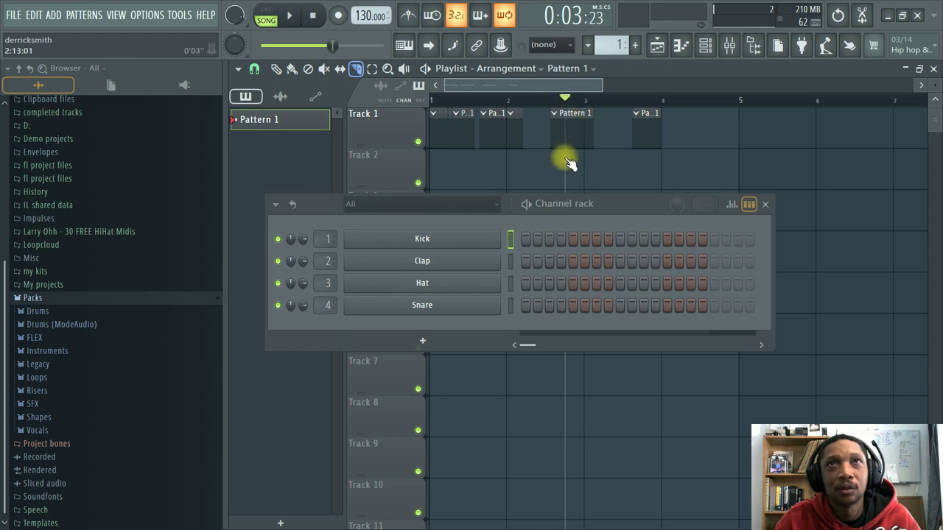
pyautogui.moveTo(570, 109); pyautogui.dragTo(553, 162)
pyautogui.moveTo(645, 119); pyautogui.dragTo(548, 136)
# Delete every Track 1 clip with right-clicks and the Delete tool.
pyautogui.click(280, 74)
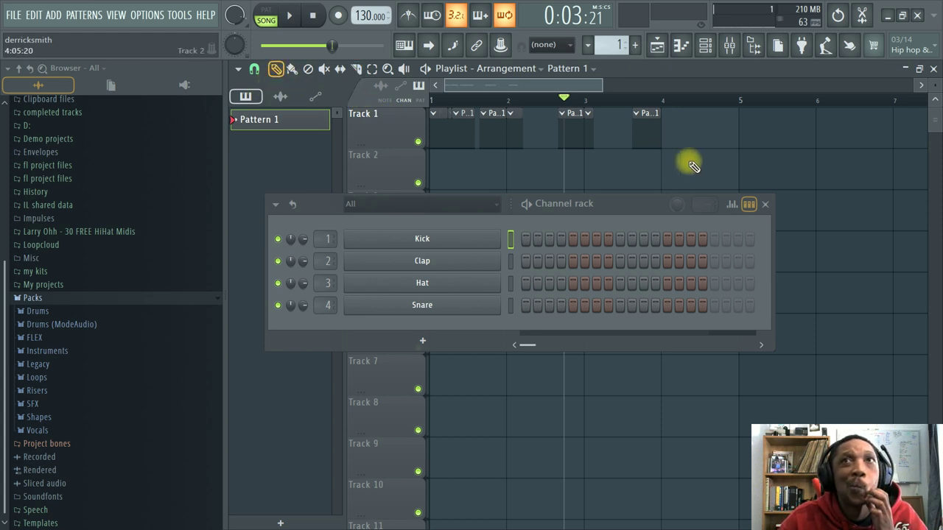
pyautogui.rightClick(649, 140)
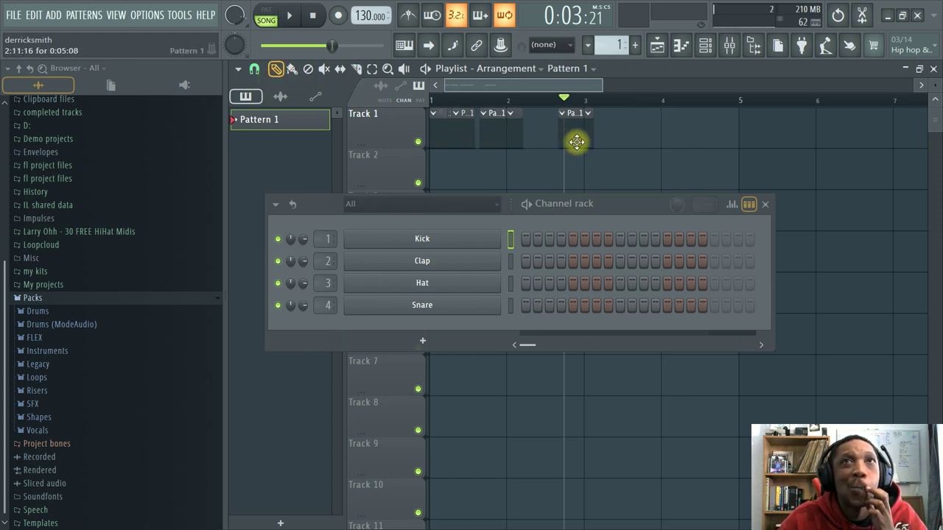
pyautogui.rightClick(574, 134)
pyautogui.rightClick(501, 133)
pyautogui.click(309, 71)
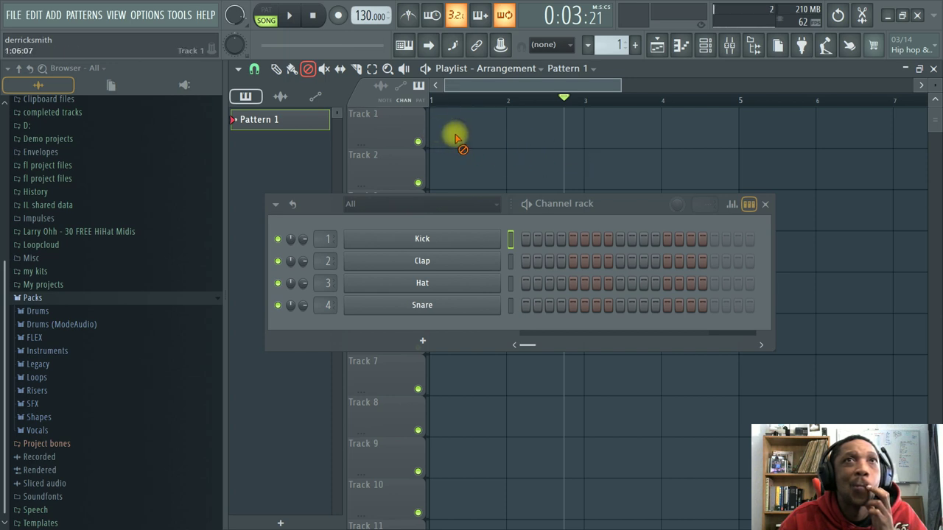
pyautogui.click(454, 135)
pyautogui.click(277, 69)
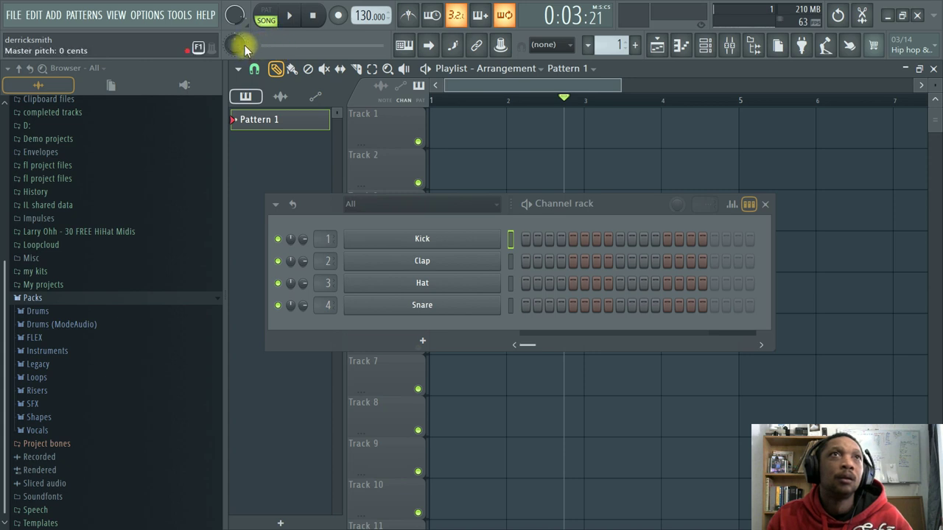
# Return the song position to the start and try Pattern mode with the Select and Playback tools.
pyautogui.moveTo(564, 97); pyautogui.dragTo(427, 102)
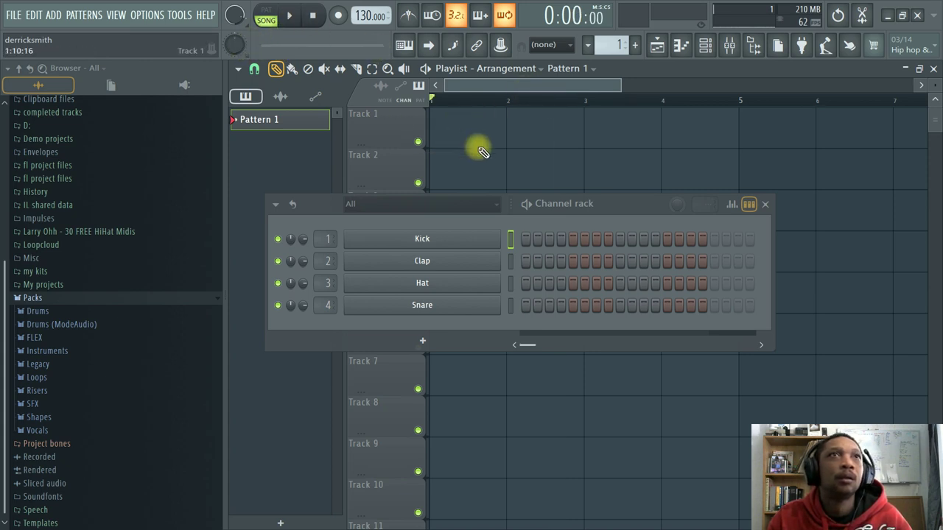
pyautogui.click(272, 18)
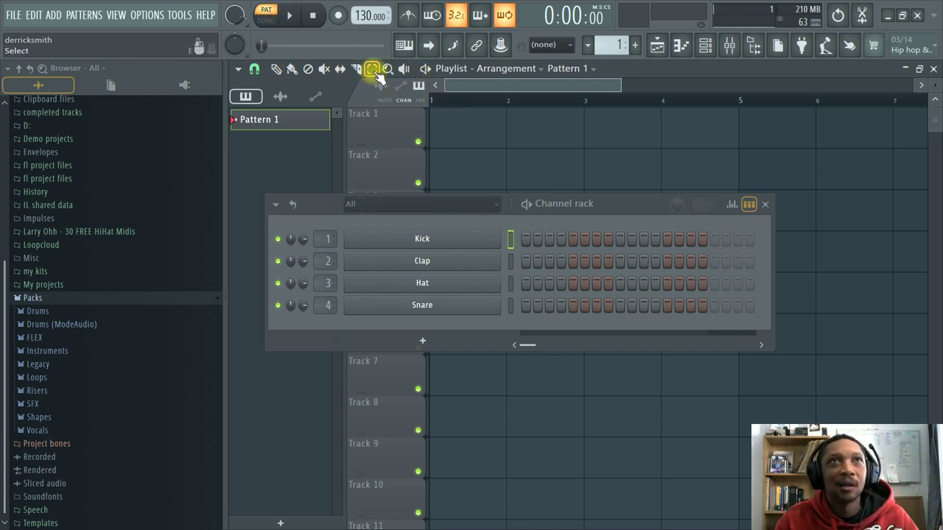
pyautogui.click(373, 70)
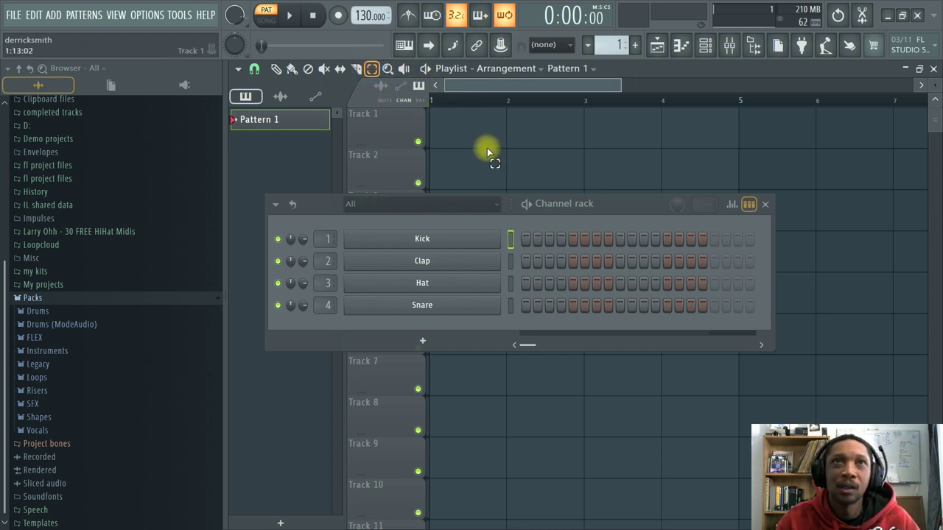
pyautogui.click(404, 69)
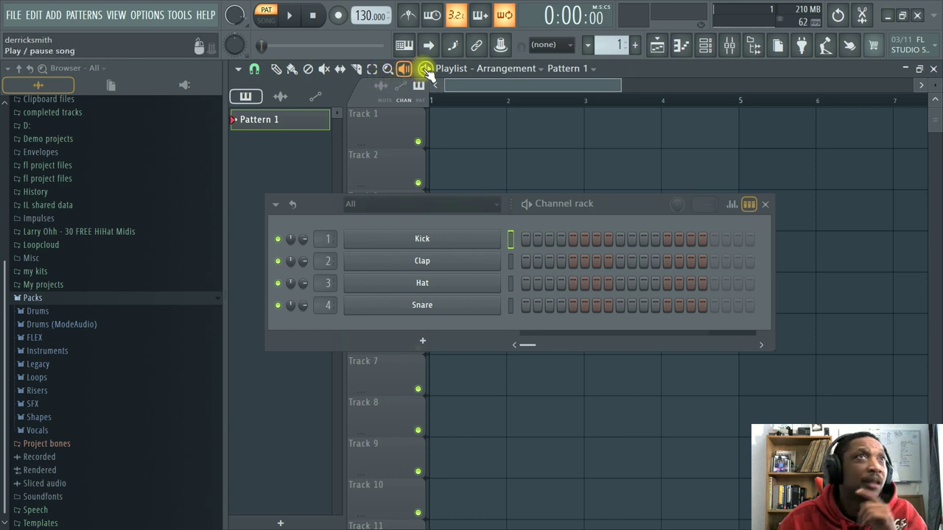
# Start, pause and restart Song-mode playback from the beginning of the playlist.
pyautogui.click(426, 70)
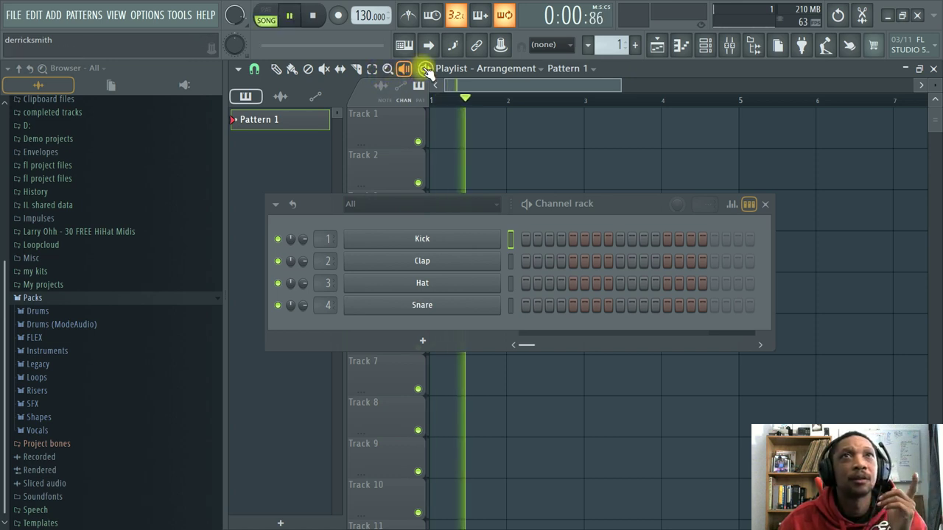
pyautogui.click(426, 70)
pyautogui.click(426, 70)
pyautogui.click(426, 70)
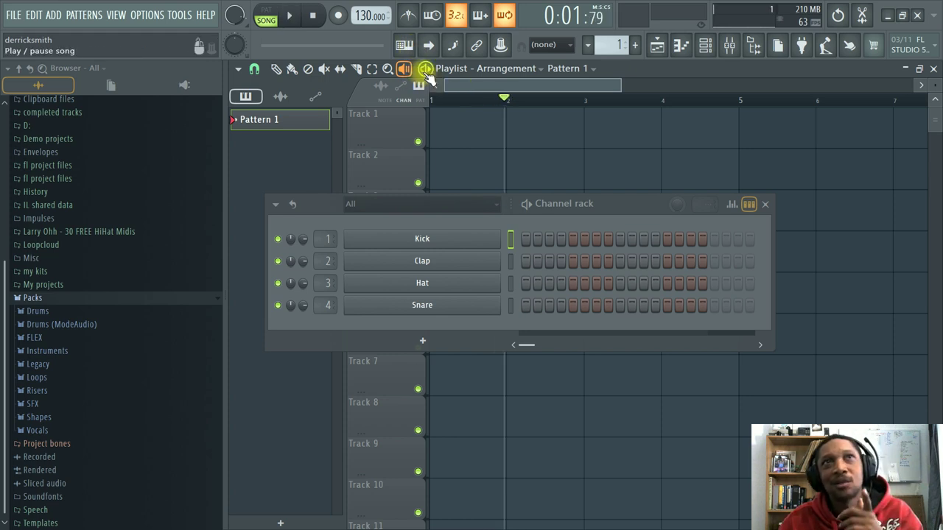
pyautogui.click(425, 69)
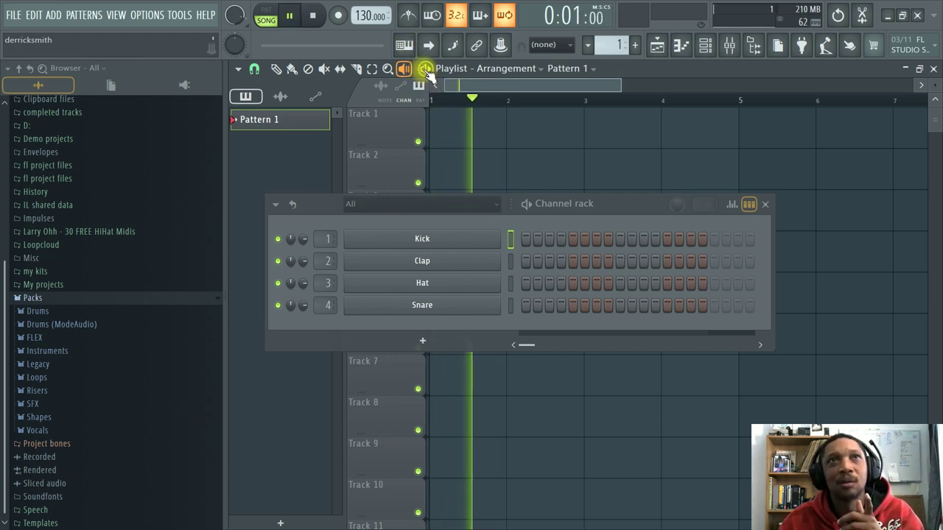
# Stop playback and route Kick, Clap, Hat and Snare to mixer tracks 2–5.
pyautogui.click(425, 70)
pyautogui.click(426, 70)
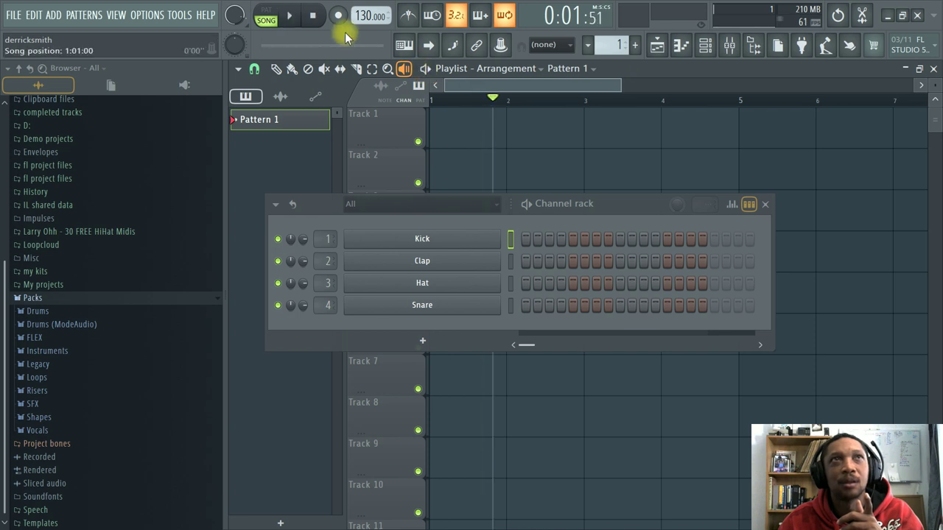
pyautogui.click(312, 15)
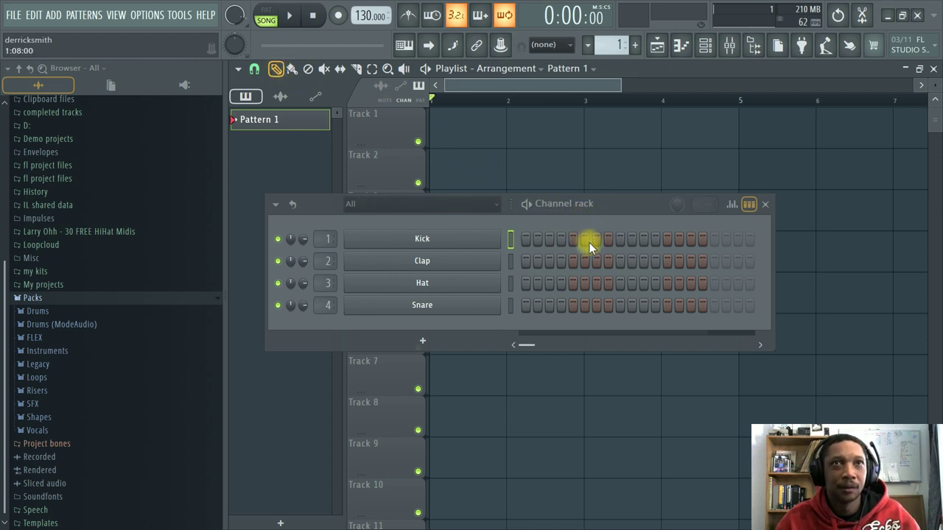
pyautogui.click(425, 239)
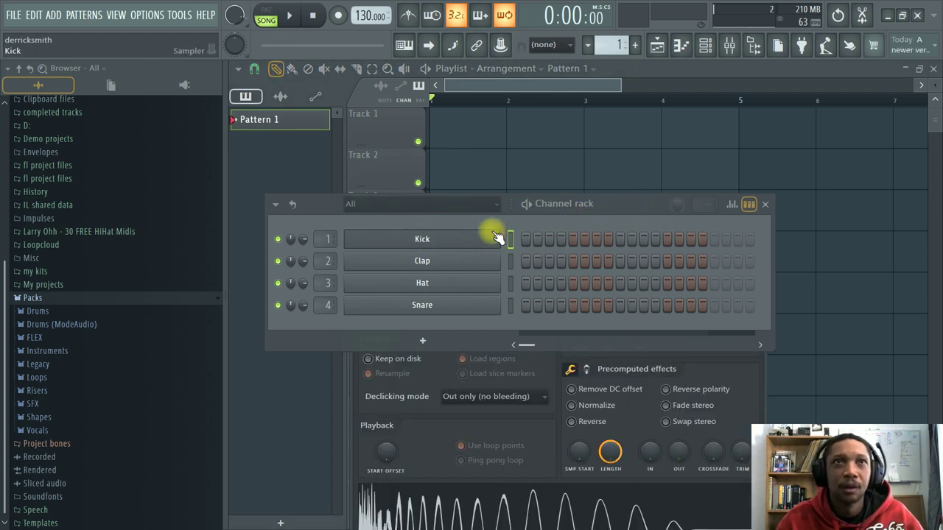
pyautogui.moveTo(640, 203)
pyautogui.mouseDown()
pyautogui.moveTo(395, 113)
pyautogui.moveTo(602, 164)
pyautogui.moveTo(340, 108)
pyautogui.mouseUp()
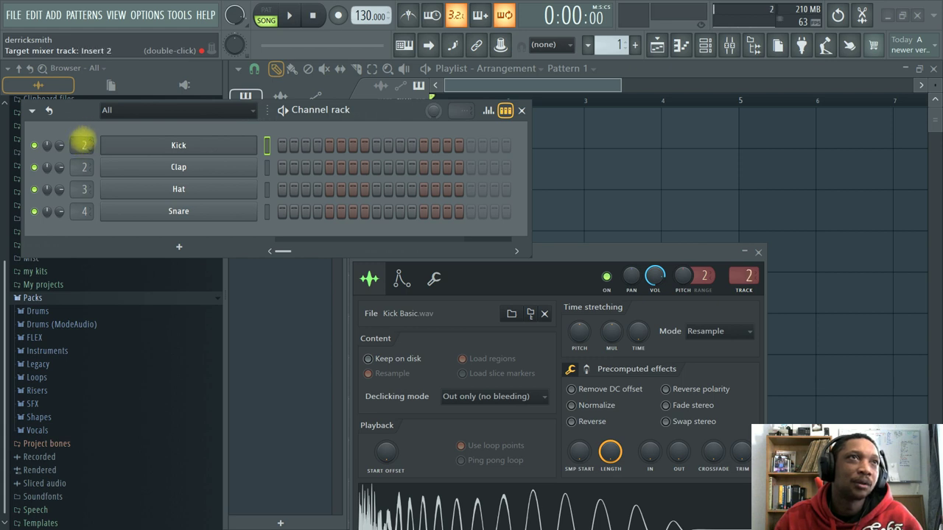
pyautogui.moveTo(83, 144); pyautogui.dragTo(86, 171)
pyautogui.scroll(-1, 84, 167)
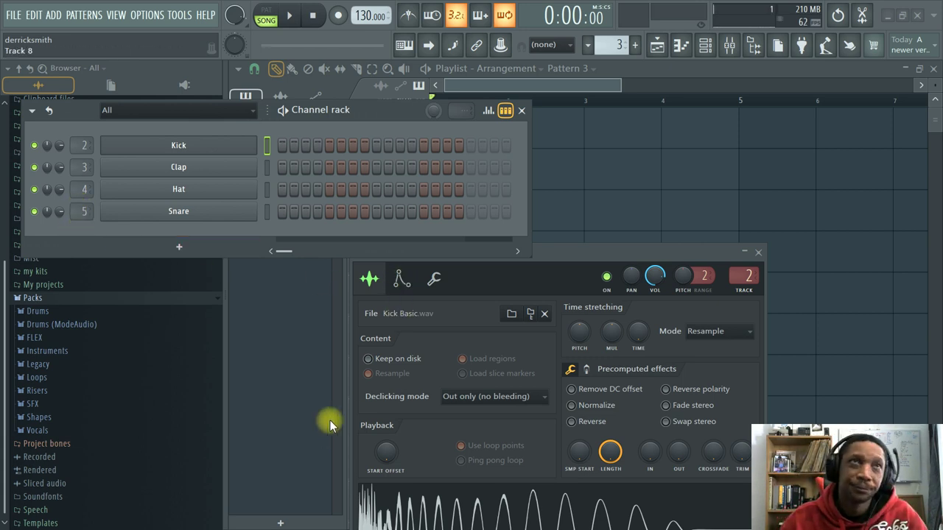
# Show the Kick's Envelope/instrument settings and move the window into view.
pyautogui.moveTo(399, 125)
pyautogui.mouseDown()
pyautogui.moveTo(560, 378)
pyautogui.moveTo(620, 500)
pyautogui.mouseUp()
pyautogui.click(401, 277)
pyautogui.moveTo(556, 258); pyautogui.dragTo(451, 142)
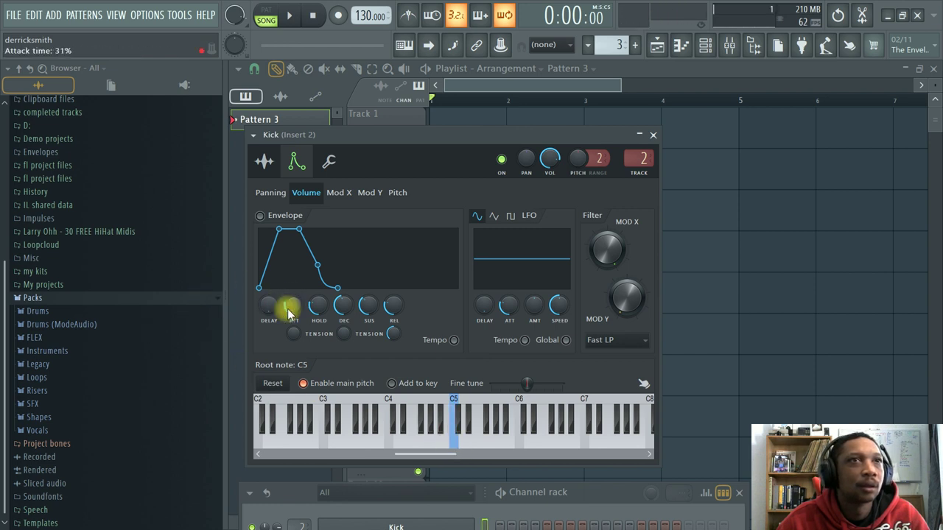
# Zero the Kick volume envelope's attack and add predelay, auditioning the Kick at C5.
pyautogui.moveTo(284, 307); pyautogui.dragTo(285, 346)
pyautogui.click(455, 445)
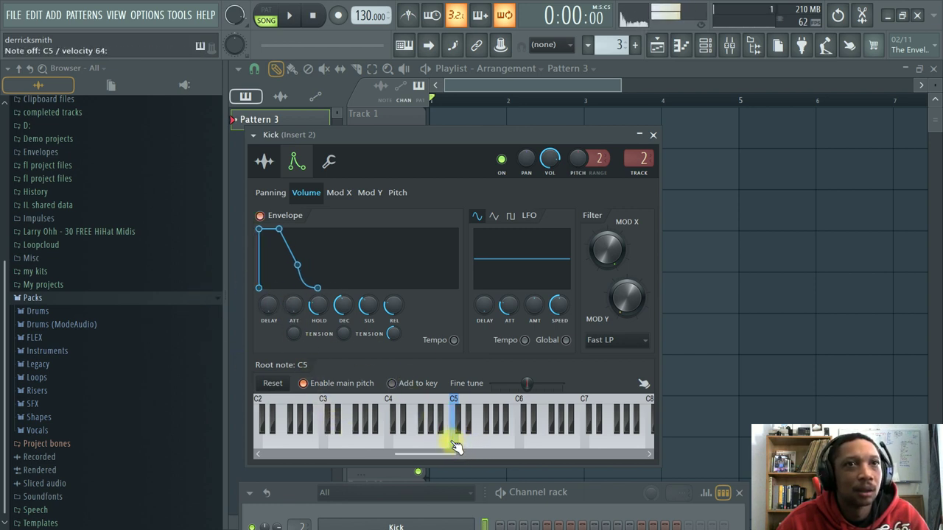
pyautogui.moveTo(269, 302); pyautogui.dragTo(273, 263)
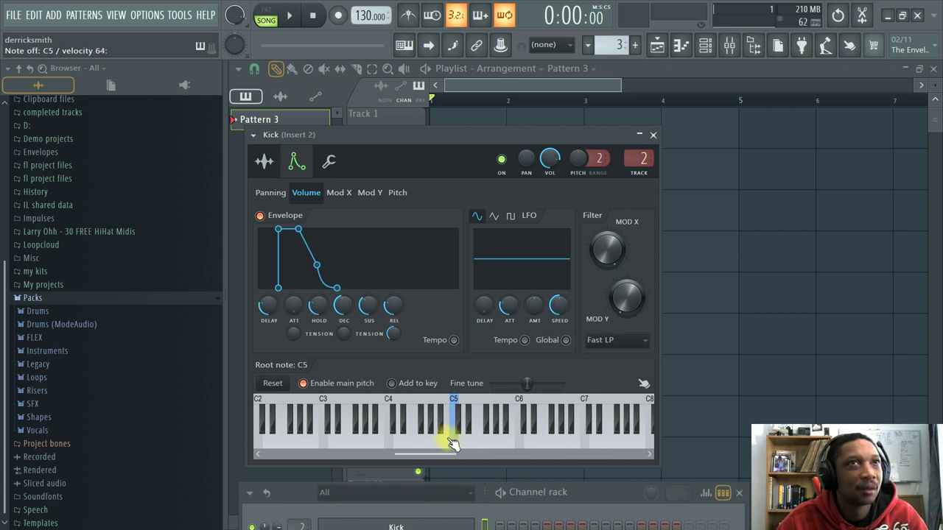
# Rearrange the windows, raise the Kick's predelay to 31%, and turn on its first step.
pyautogui.moveTo(447, 135)
pyautogui.mouseDown()
pyautogui.moveTo(472, 298)
pyautogui.moveTo(514, 225)
pyautogui.mouseUp()
pyautogui.moveTo(335, 396); pyautogui.dragTo(348, 434)
pyautogui.moveTo(531, 225)
pyautogui.mouseDown()
pyautogui.moveTo(539, 166)
pyautogui.moveTo(527, 137)
pyautogui.mouseUp()
pyautogui.click(560, 492)
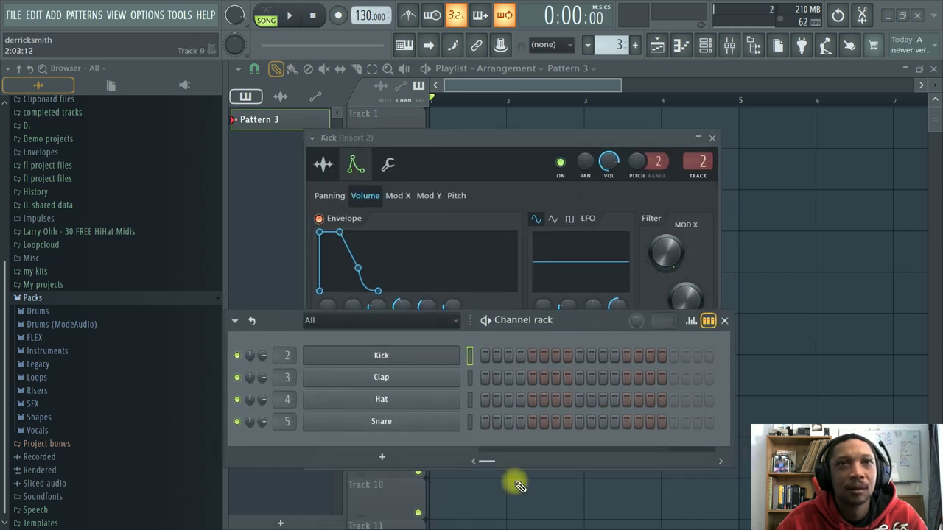
pyautogui.click(415, 361)
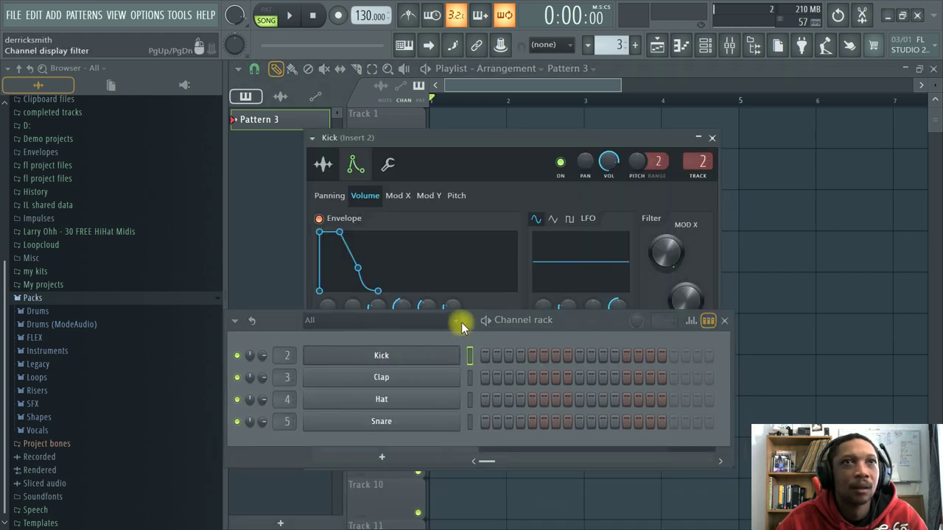
pyautogui.moveTo(527, 326); pyautogui.dragTo(550, 366)
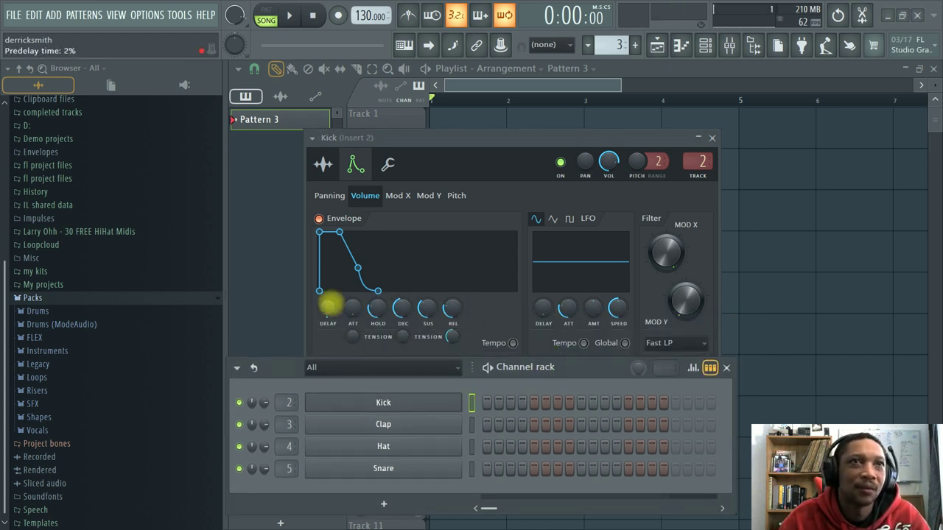
pyautogui.moveTo(329, 304); pyautogui.dragTo(330, 280)
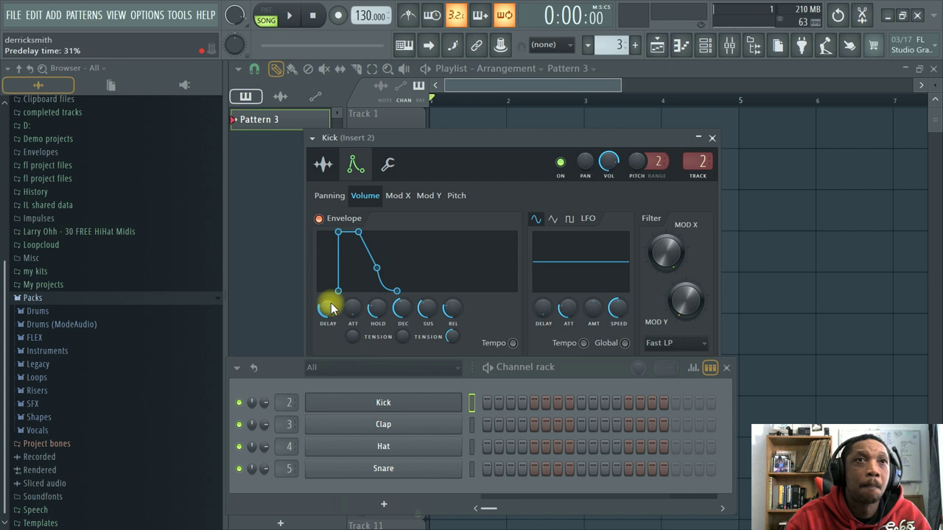
pyautogui.click(487, 403)
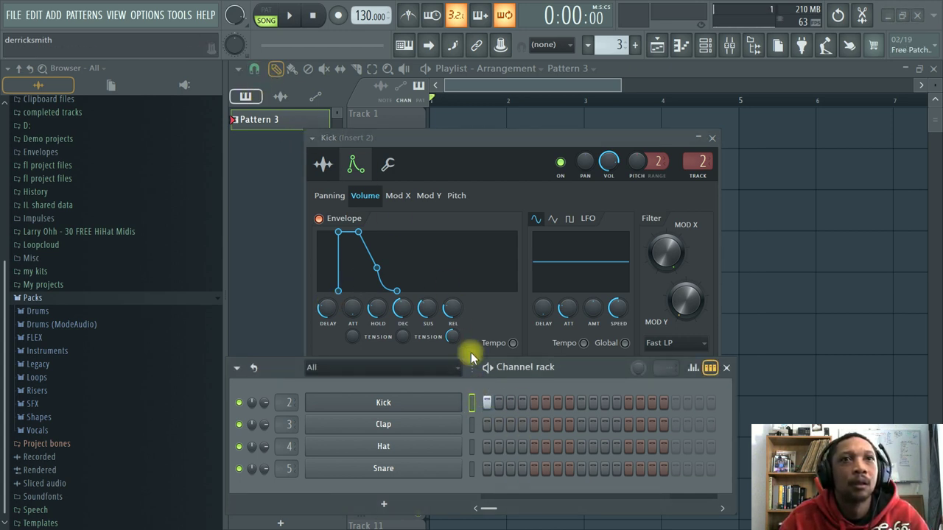
# Place a Pattern 3 clip at Track 1's start and turn on the Kick's first step.
pyautogui.click(273, 119)
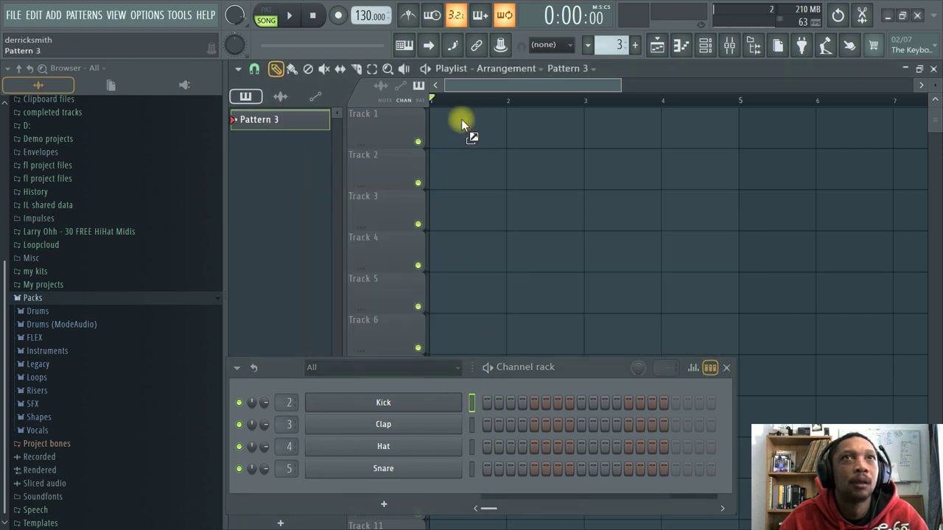
pyautogui.click(462, 121)
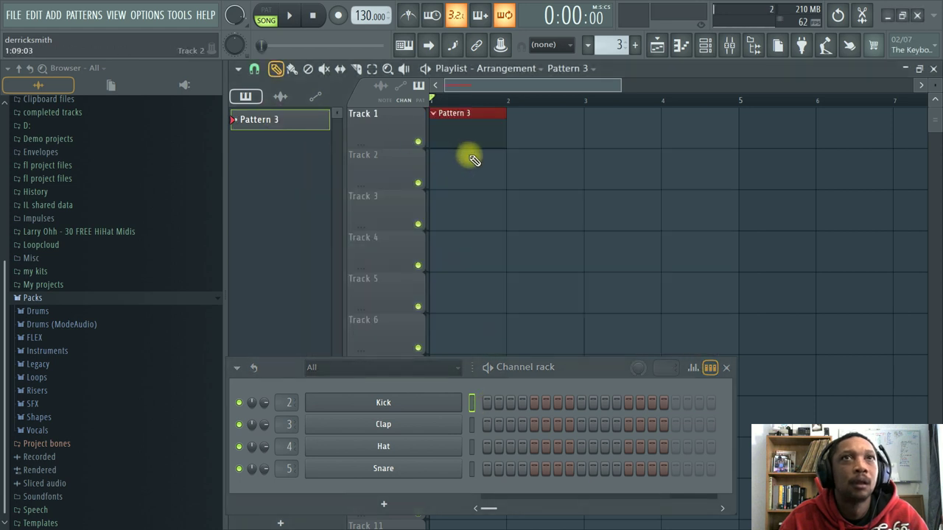
pyautogui.click(487, 405)
# Play and stop the song with Space, then open and close the Mixer.
pyautogui.press('space')
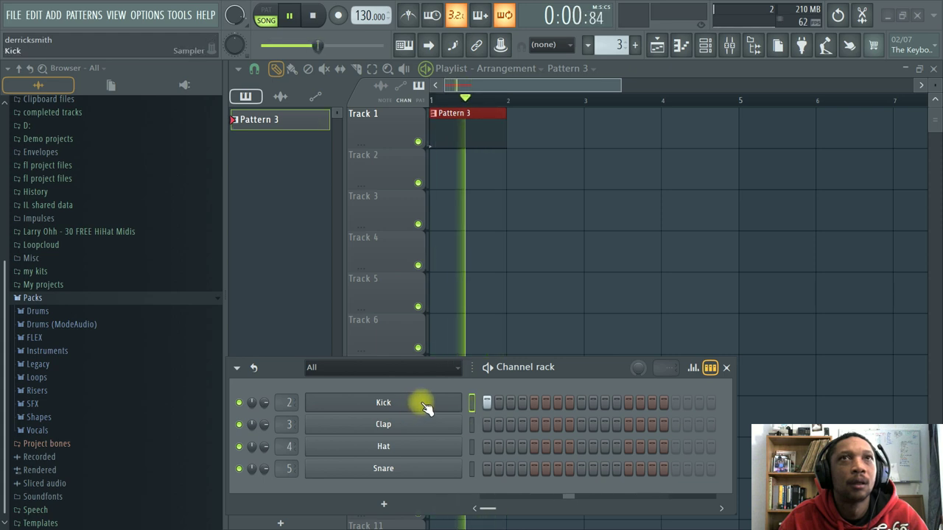
pyautogui.press('space')
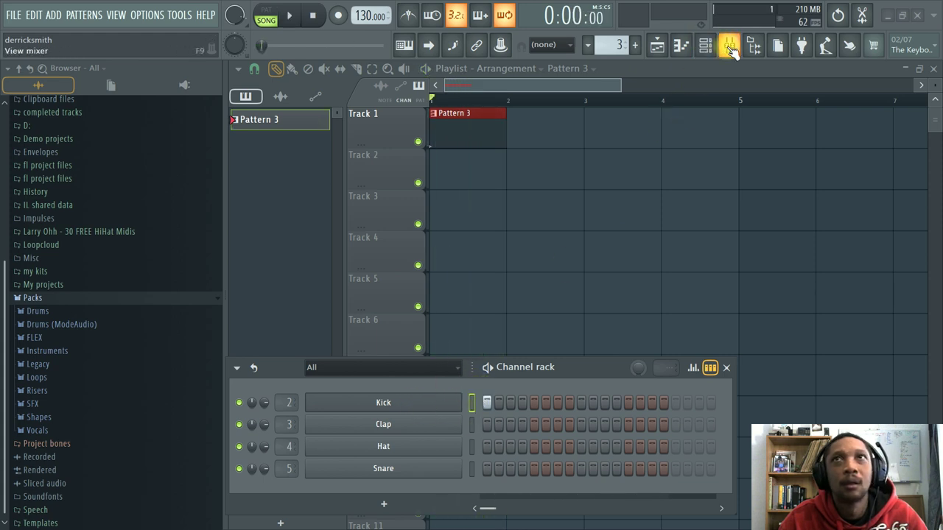
pyautogui.click(729, 45)
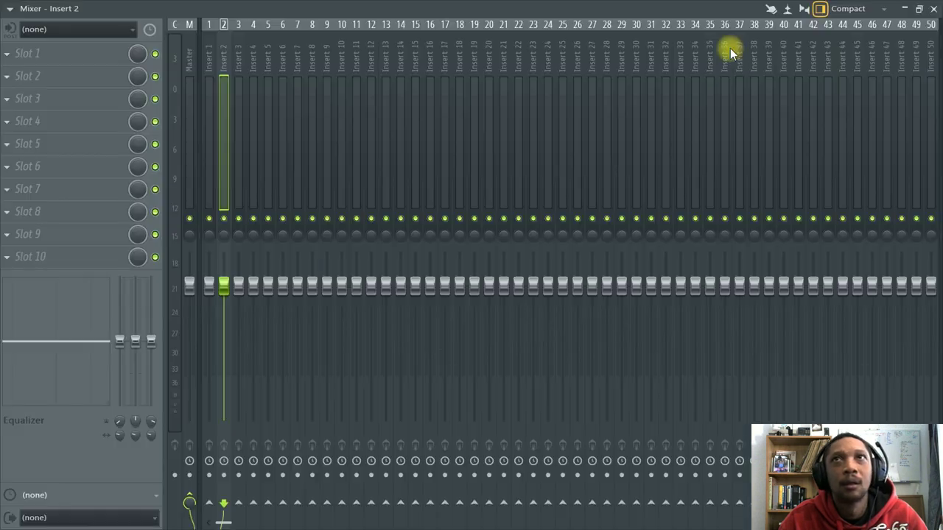
pyautogui.click(932, 9)
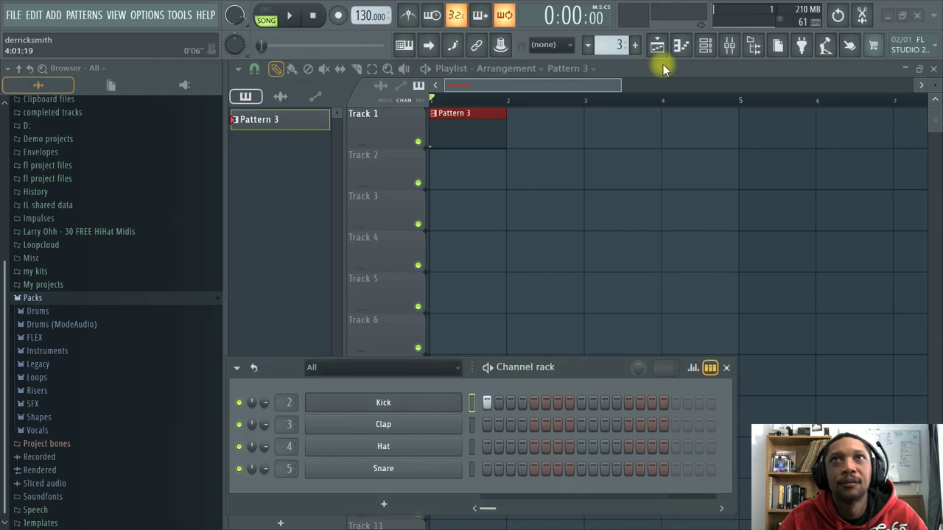
# Reopen the Kick settings and adjust the volume-envelope predelay while playing the song.
pyautogui.click(417, 409)
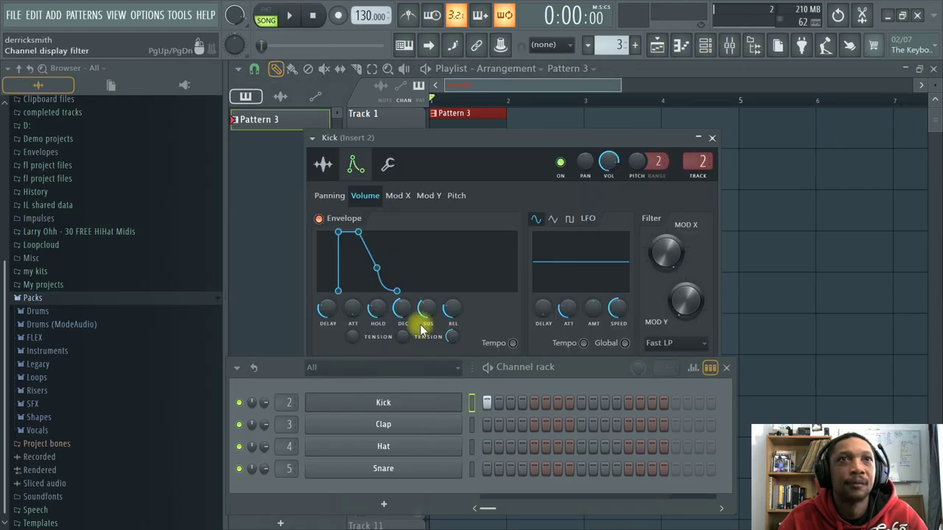
pyautogui.press('space')
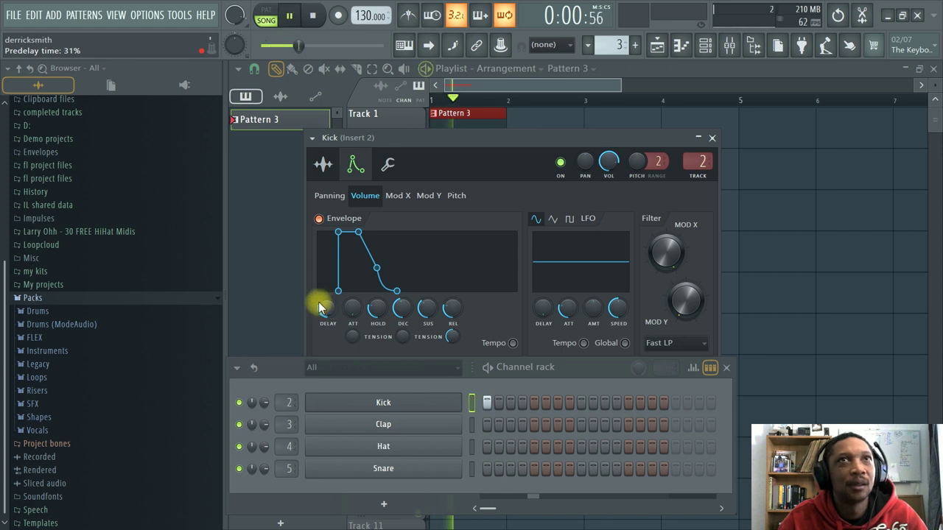
pyautogui.moveTo(319, 307); pyautogui.dragTo(328, 313)
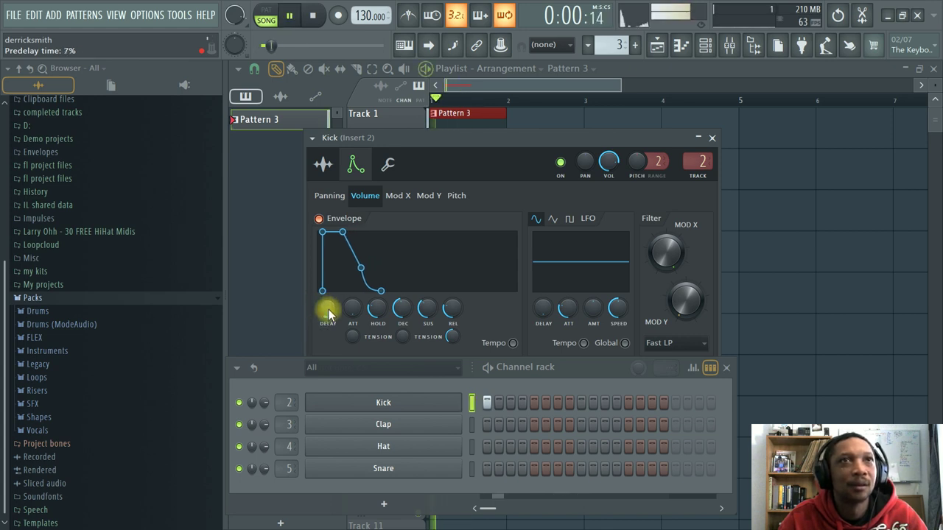
pyautogui.press('space')
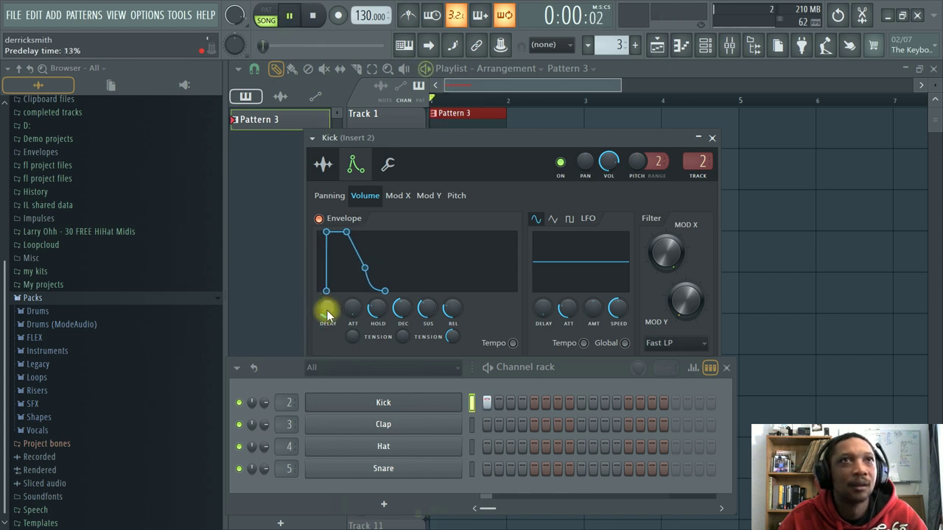
pyautogui.moveTo(542, 140); pyautogui.dragTo(710, 185)
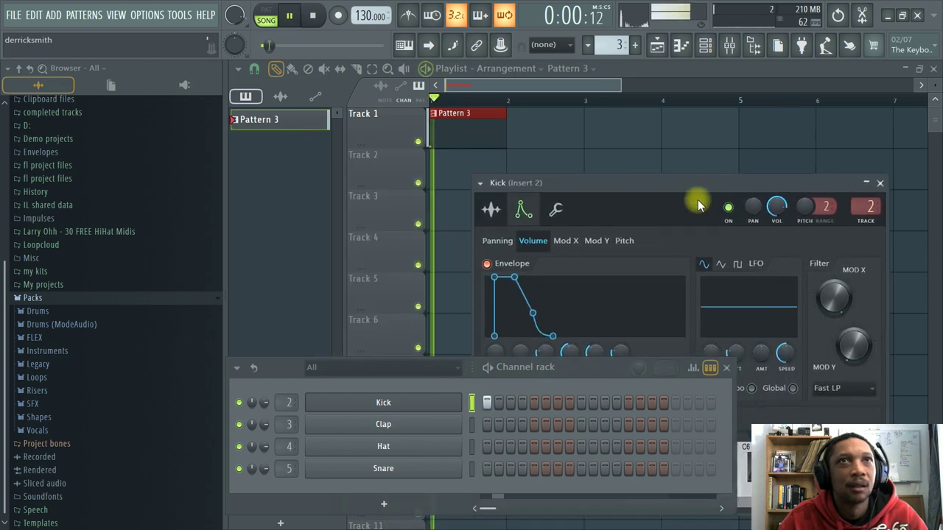
pyautogui.press('space')
pyautogui.moveTo(644, 181); pyautogui.dragTo(673, 138)
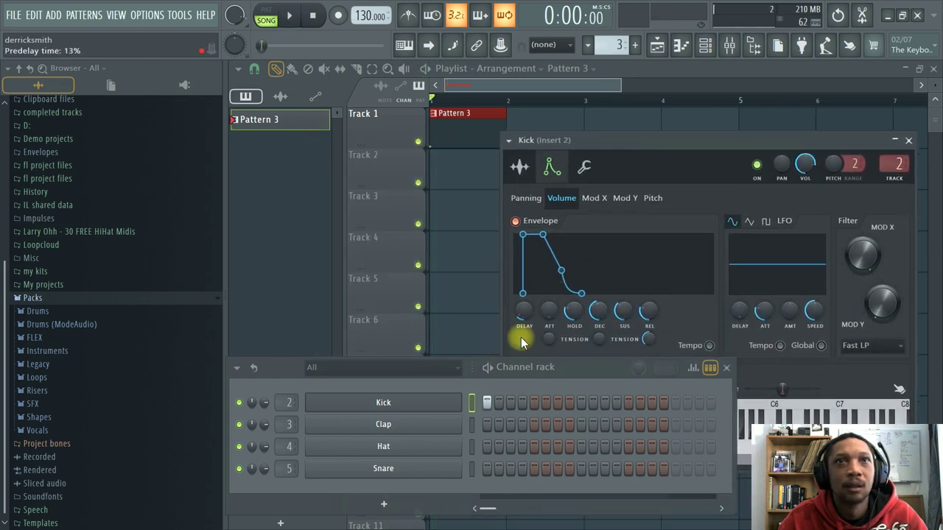
pyautogui.moveTo(519, 337)
pyautogui.mouseDown()
pyautogui.moveTo(530, 249)
pyautogui.moveTo(601, 372)
pyautogui.mouseUp()
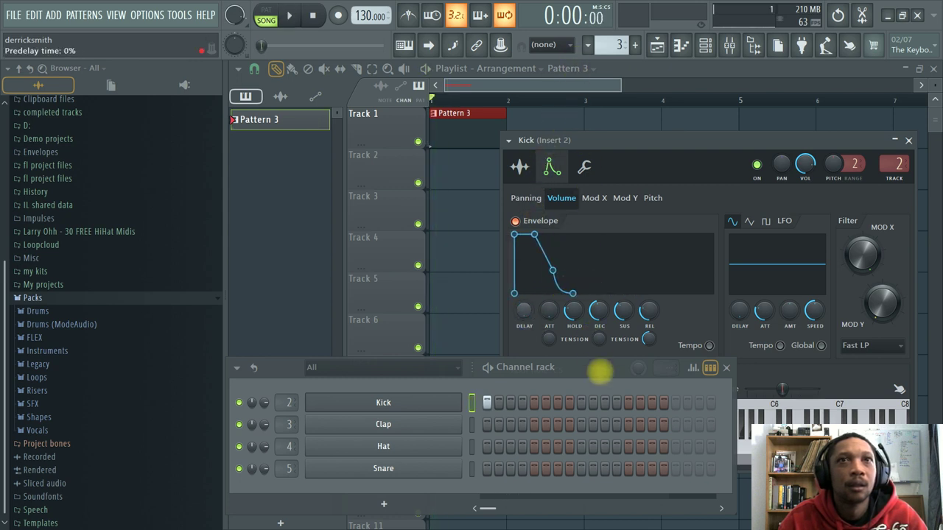
pyautogui.moveTo(527, 306)
pyautogui.mouseDown()
pyautogui.moveTo(520, 295)
pyautogui.moveTo(543, 361)
pyautogui.mouseUp()
pyautogui.press('space')
# Lengthen the Kick envelope's hold, then remove it again, listening with playback.
pyautogui.press('space')
pyautogui.moveTo(574, 310); pyautogui.dragTo(603, 179)
pyautogui.press('space')
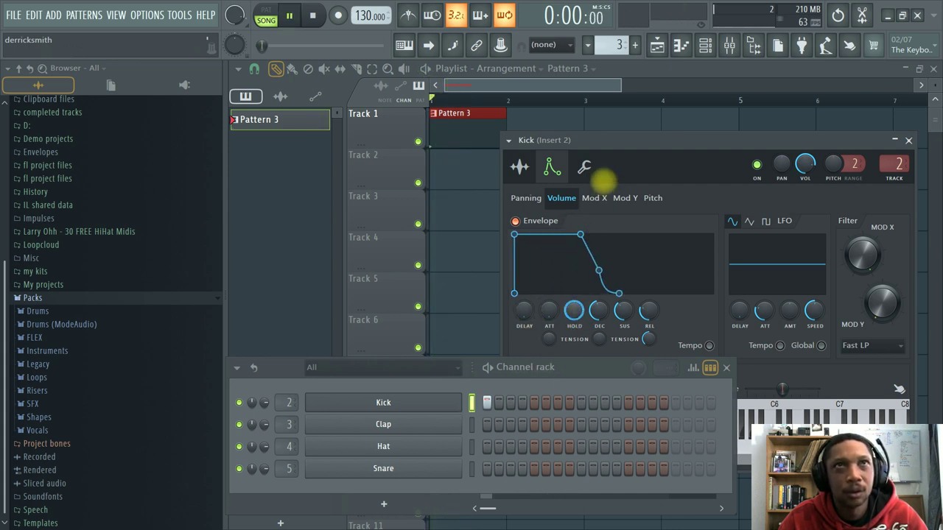
pyautogui.moveTo(574, 310)
pyautogui.mouseDown()
pyautogui.moveTo(590, 327)
pyautogui.moveTo(573, 304)
pyautogui.moveTo(590, 262)
pyautogui.mouseUp()
pyautogui.press('space')
pyautogui.moveTo(537, 342)
pyautogui.mouseDown()
pyautogui.moveTo(558, 238)
pyautogui.moveTo(513, 368)
pyautogui.mouseUp()
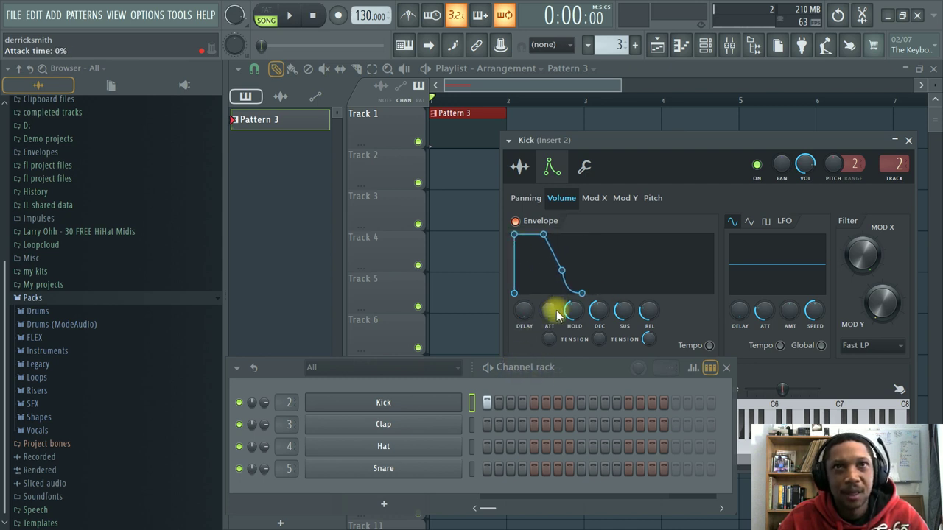
# Try Kick attack values from about 10% back to zero, then reposition the settings window.
pyautogui.moveTo(557, 315); pyautogui.dragTo(547, 301)
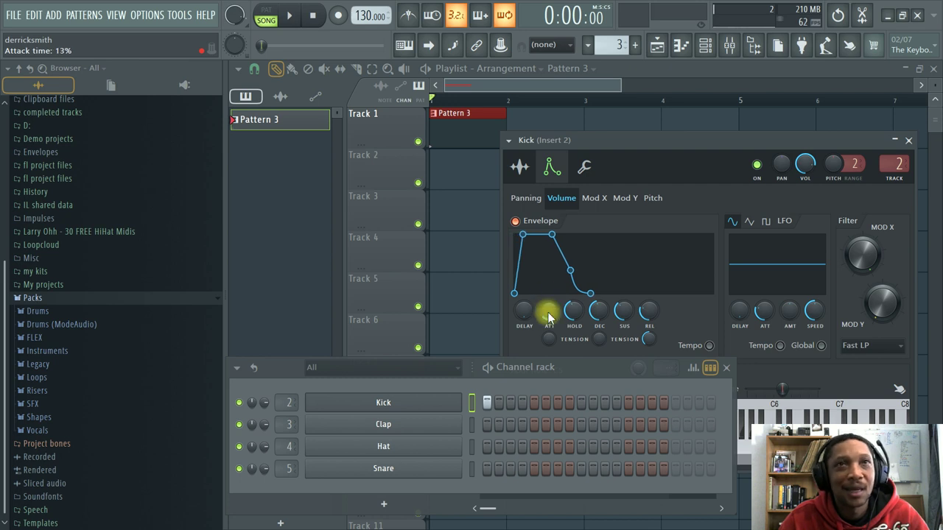
pyautogui.click(516, 296)
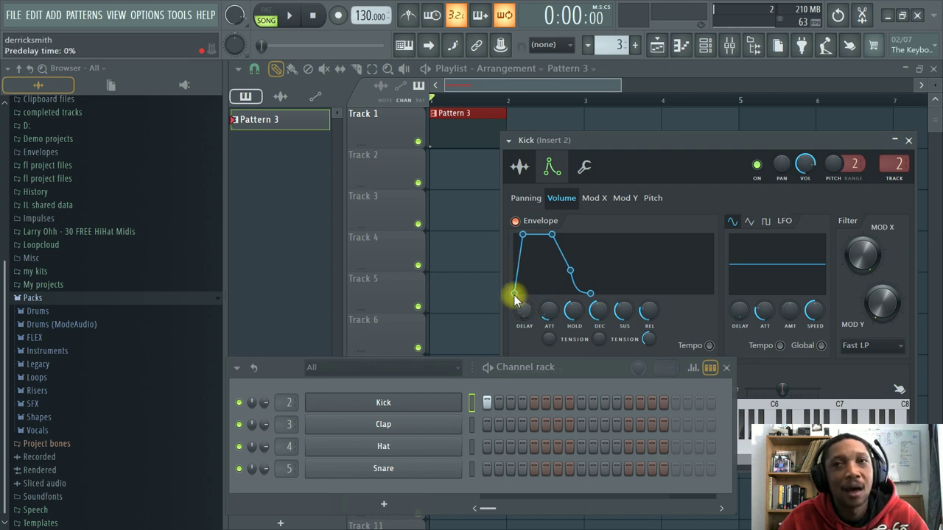
pyautogui.moveTo(510, 295); pyautogui.dragTo(519, 235)
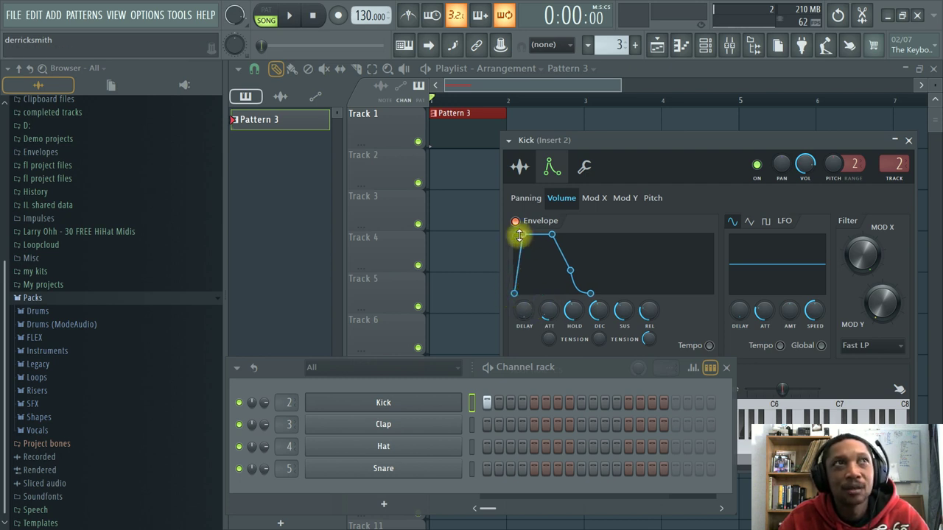
pyautogui.moveTo(549, 310); pyautogui.dragTo(542, 359)
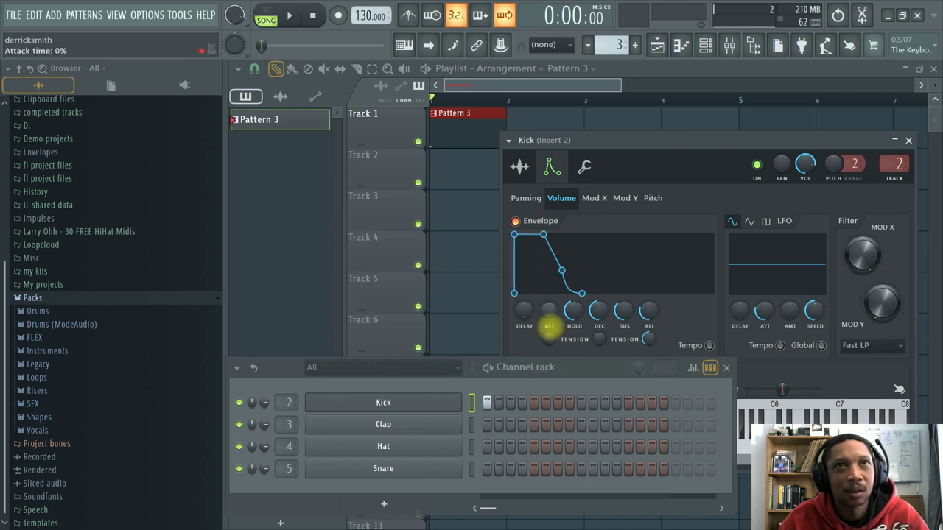
pyautogui.moveTo(552, 318)
pyautogui.mouseDown()
pyautogui.moveTo(558, 283)
pyautogui.moveTo(564, 324)
pyautogui.mouseUp()
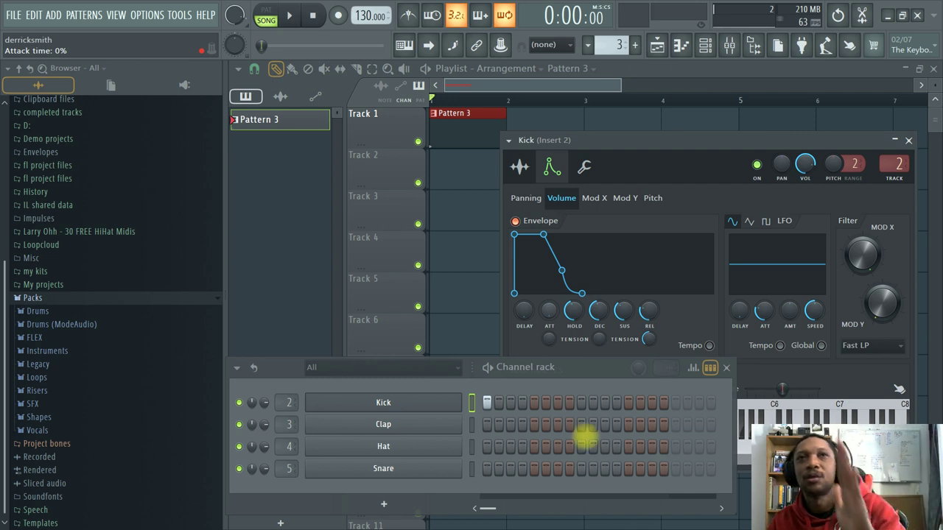
pyautogui.moveTo(548, 310)
pyautogui.mouseDown()
pyautogui.moveTo(639, 278)
pyautogui.moveTo(602, 431)
pyautogui.mouseUp()
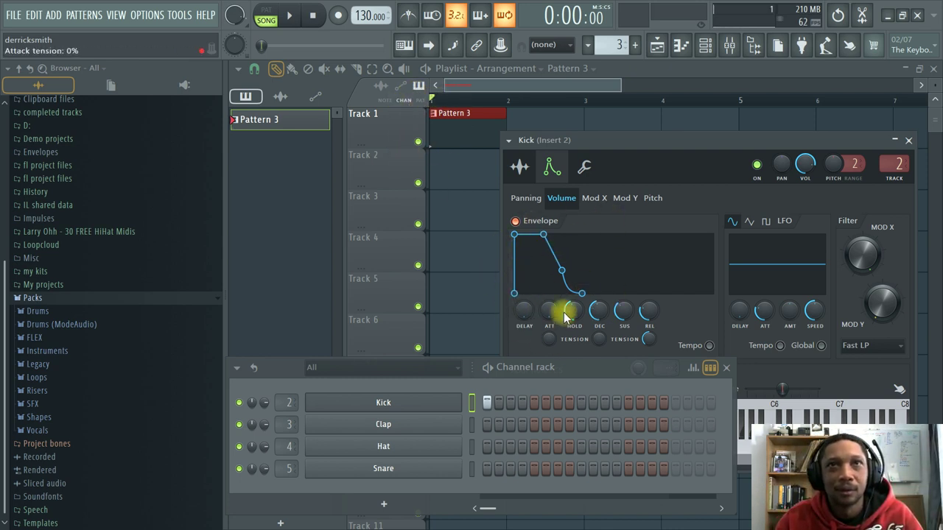
pyautogui.moveTo(677, 136); pyautogui.dragTo(644, 58)
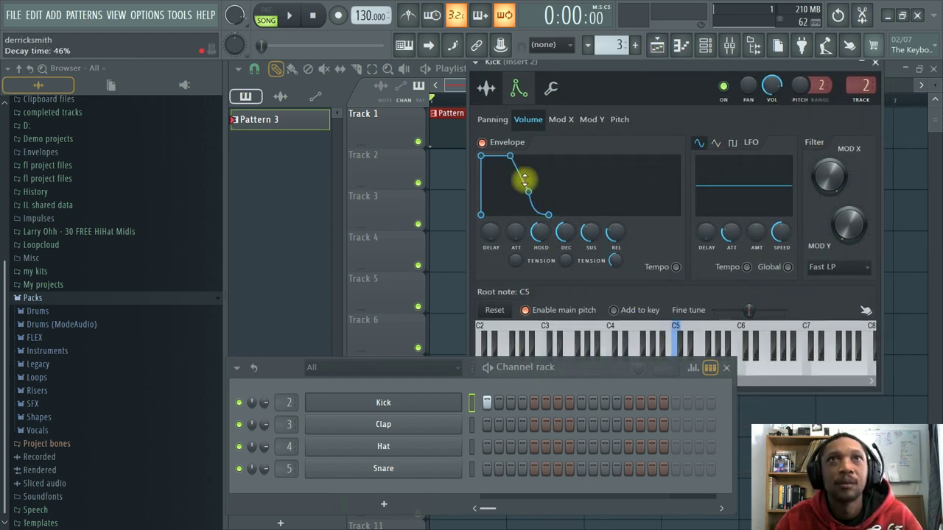
# Browse the Panning, Volume, Mod X and Mod Y envelopes, shortening Mod X's attack.
pyautogui.click(492, 120)
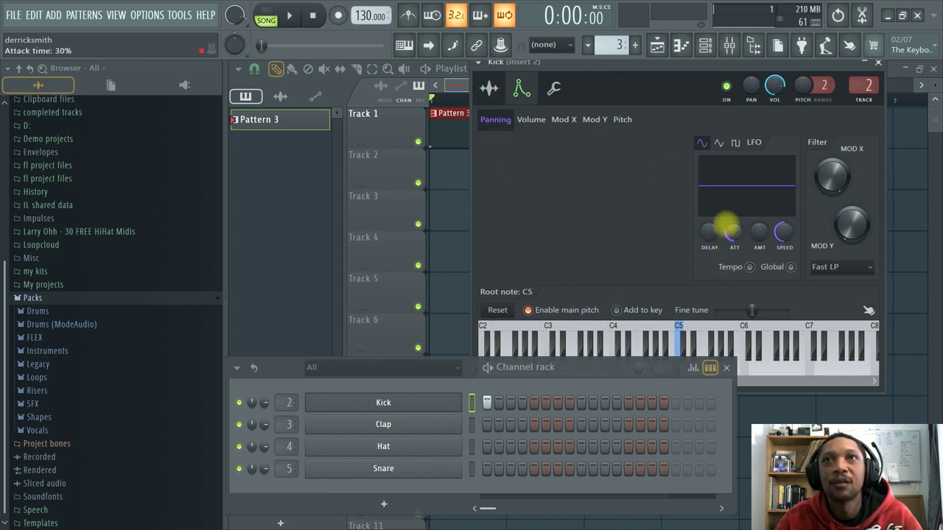
pyautogui.rightClick(732, 233)
pyautogui.click(645, 185)
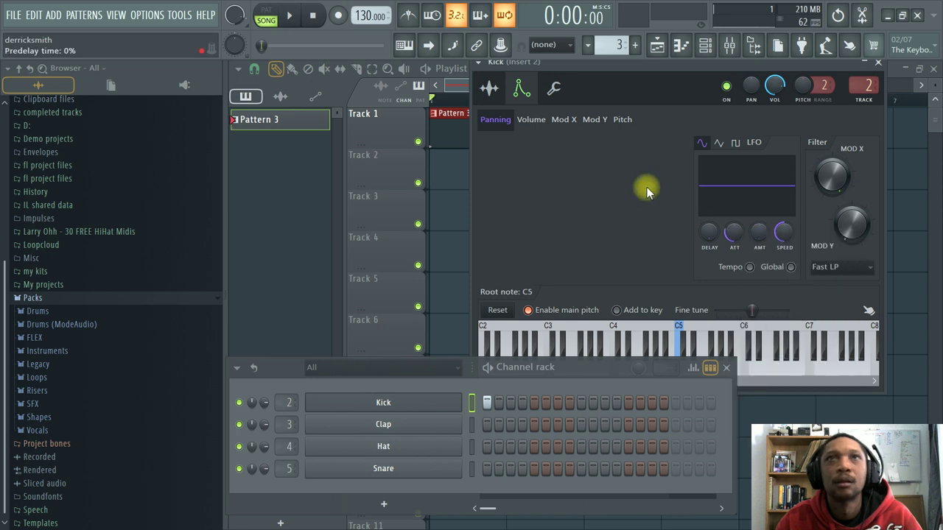
pyautogui.click(531, 120)
pyautogui.click(564, 121)
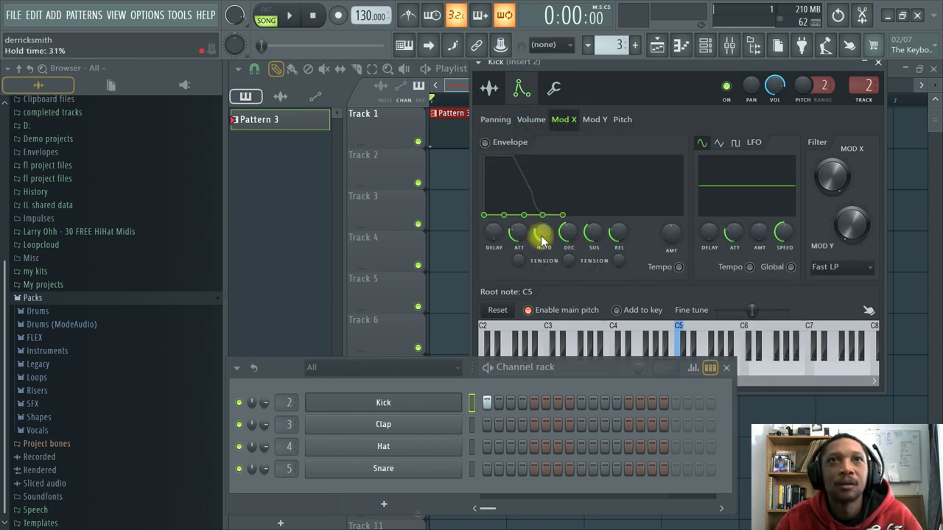
pyautogui.moveTo(520, 240); pyautogui.dragTo(516, 255)
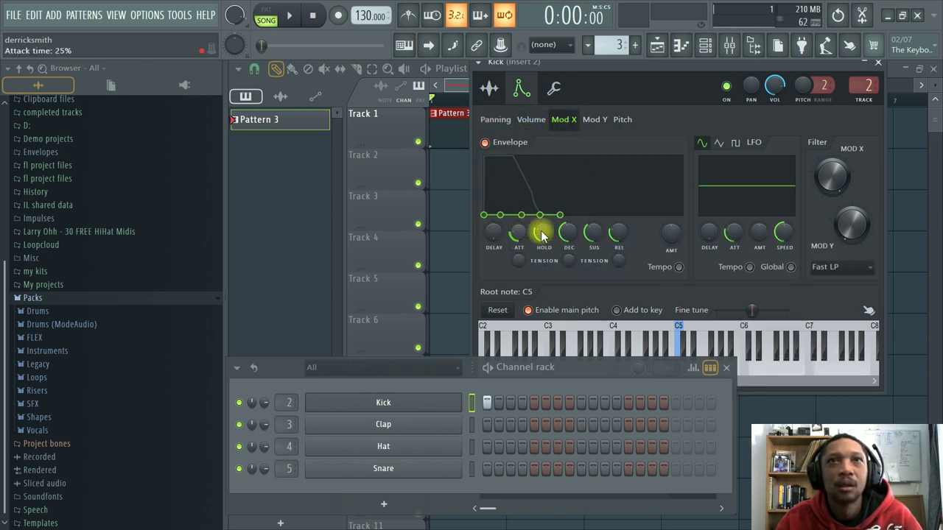
pyautogui.click(594, 120)
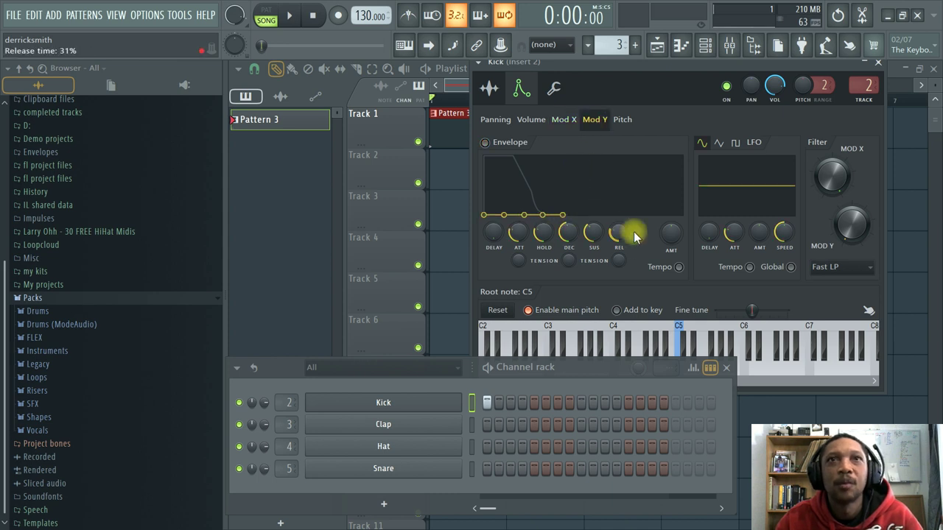
# Hide the channel rack, preview Kick Basic.wav, and switch on Normalize in its sample settings.
pyautogui.click(491, 90)
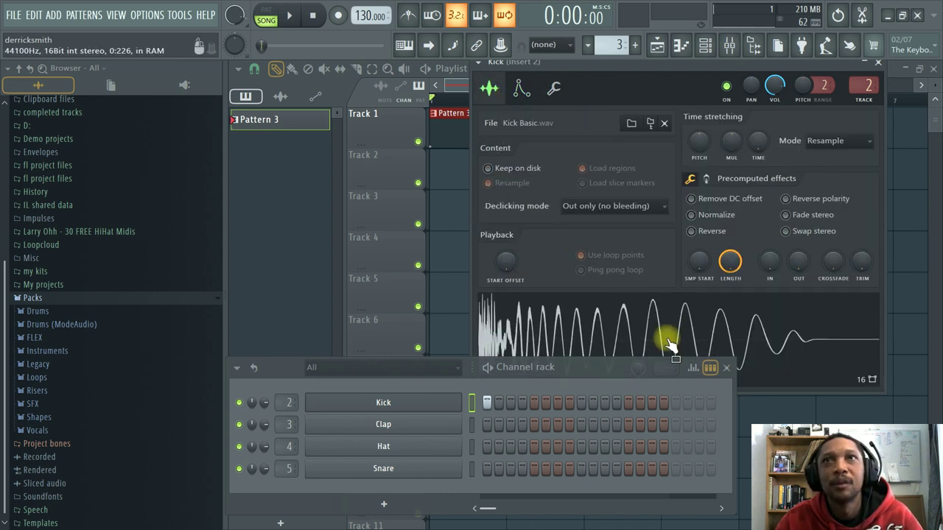
pyautogui.click(726, 368)
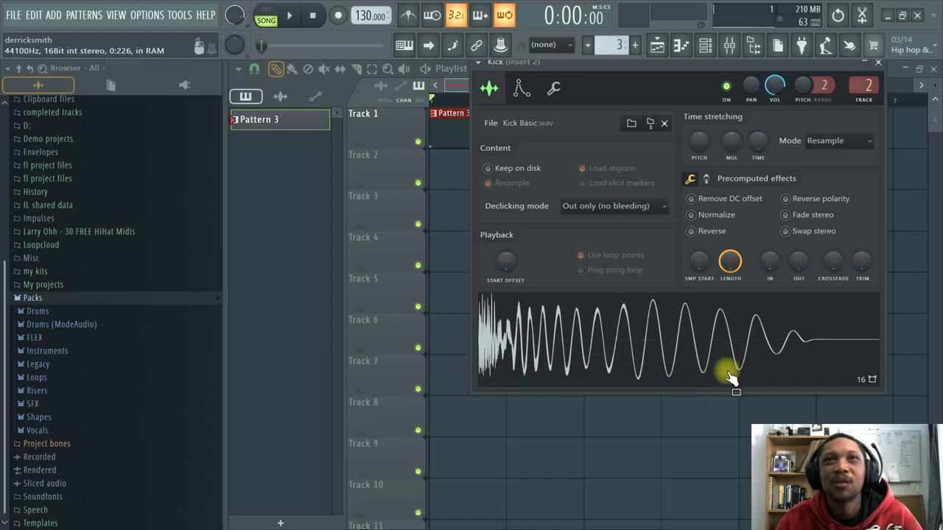
pyautogui.click(522, 89)
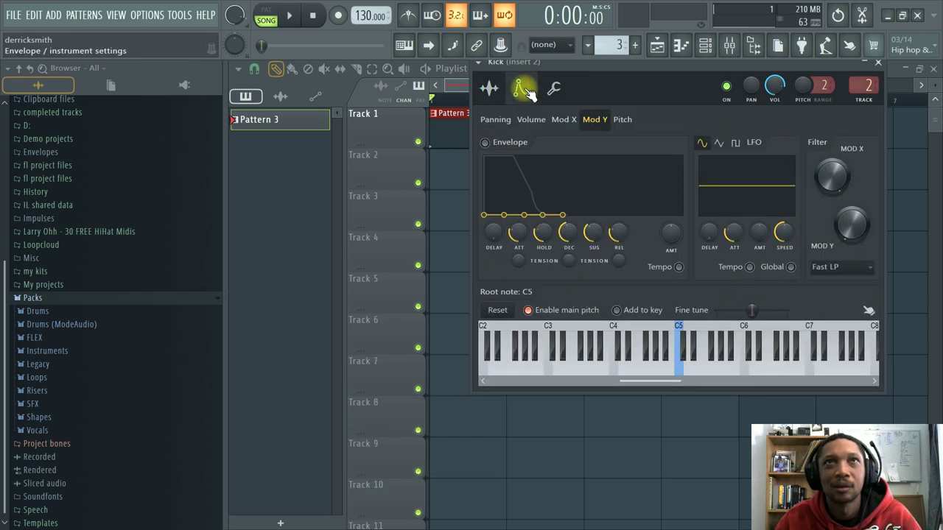
pyautogui.click(490, 92)
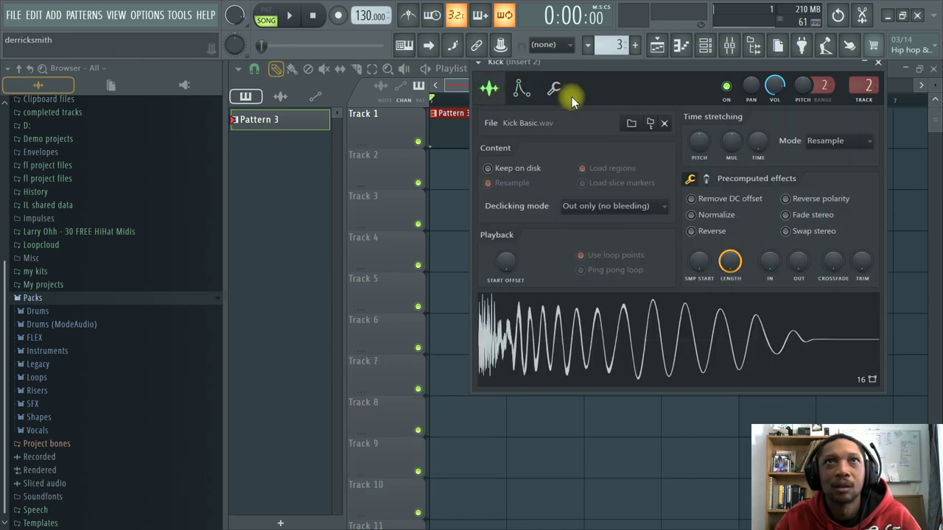
pyautogui.click(556, 90)
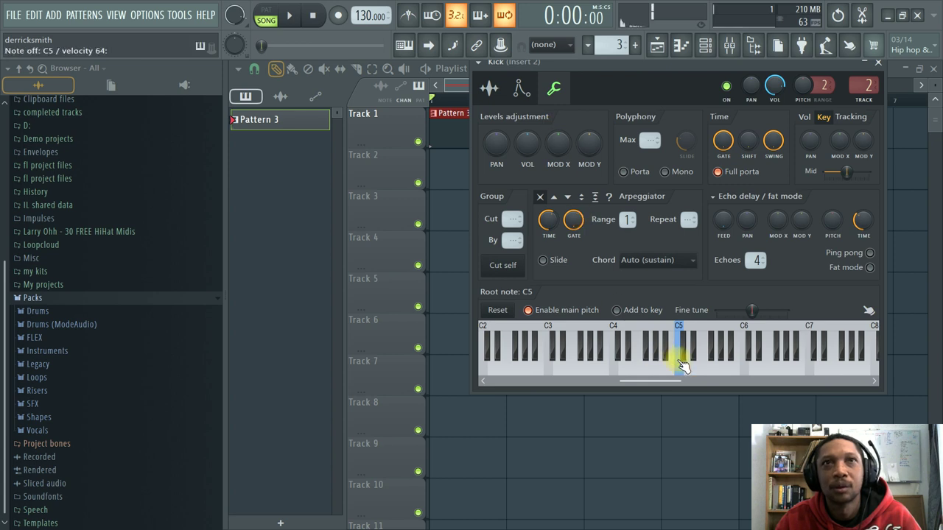
pyautogui.click(489, 90)
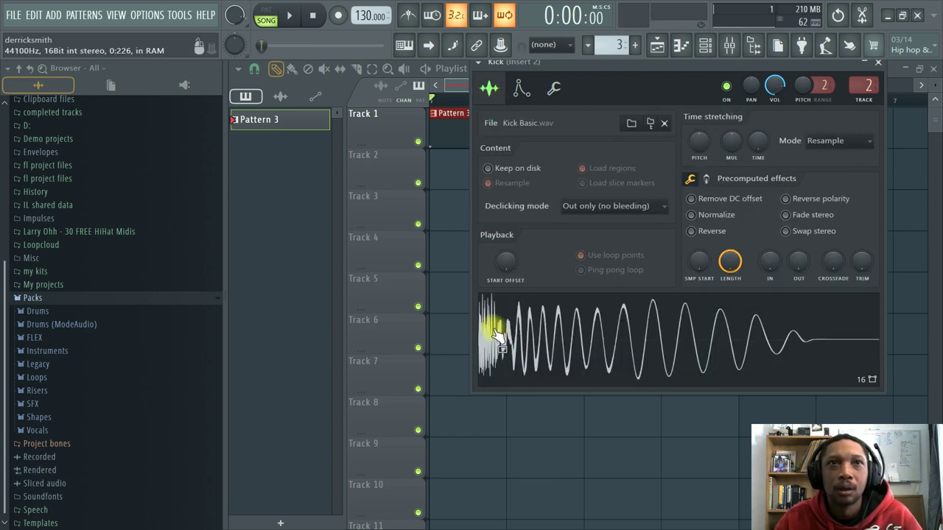
pyautogui.click(497, 333)
pyautogui.click(692, 217)
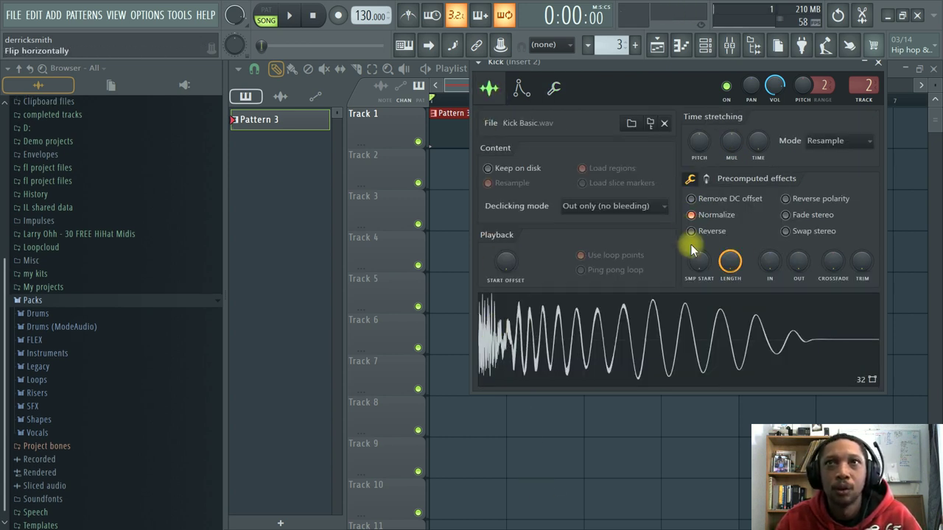
pyautogui.click(536, 332)
# Delete the stray Kick Basic clip on Track 5 and set the Channel rack filter to All.
pyautogui.moveTo(536, 331); pyautogui.dragTo(587, 291)
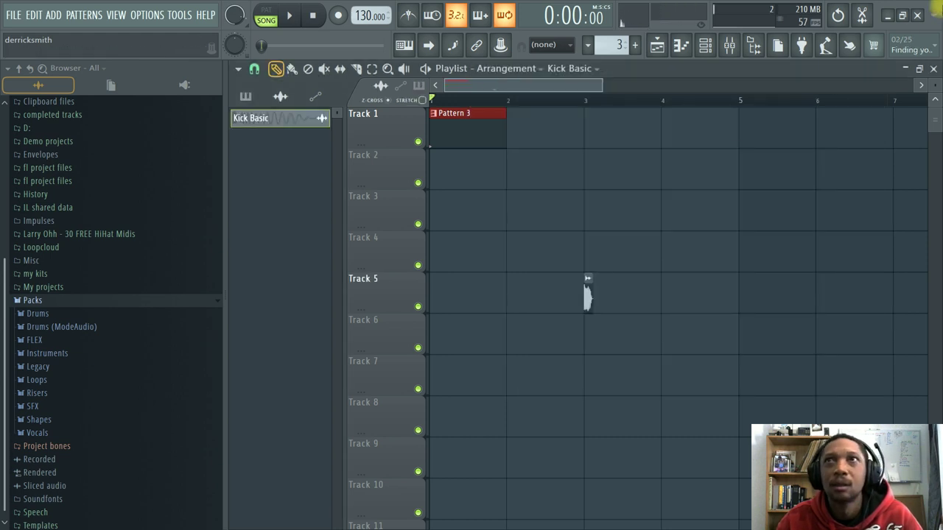
pyautogui.rightClick(587, 299)
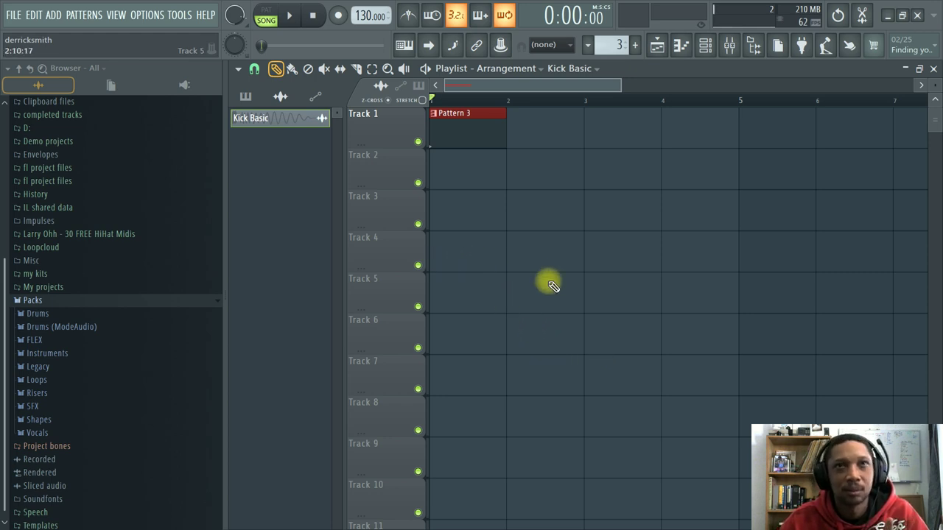
pyautogui.click(709, 55)
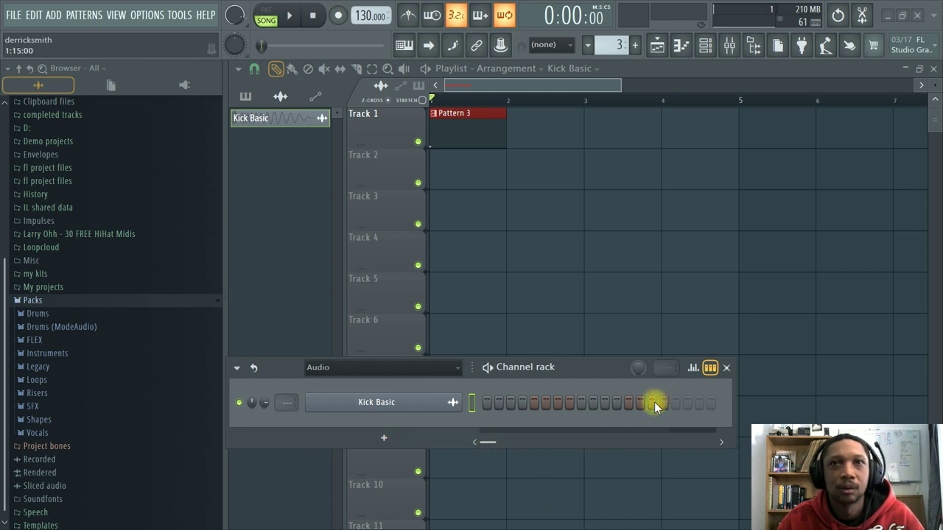
pyautogui.click(458, 367)
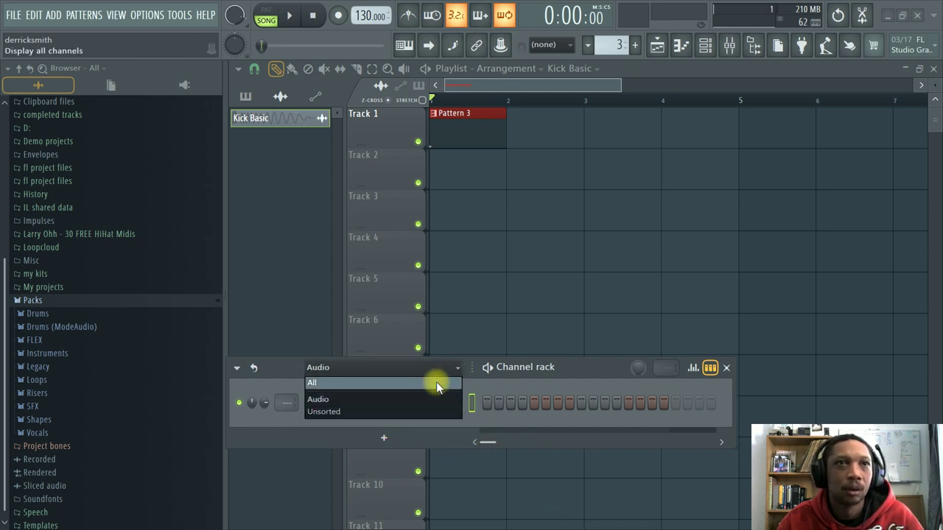
pyautogui.click(436, 383)
# Delete the Kick Basic channel from the Channel rack.
pyautogui.rightClick(436, 499)
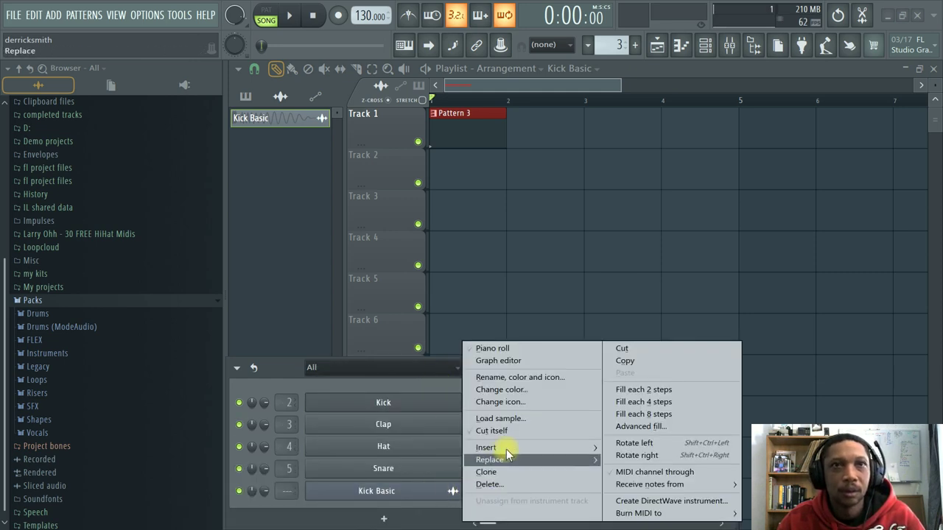
pyautogui.click(502, 480)
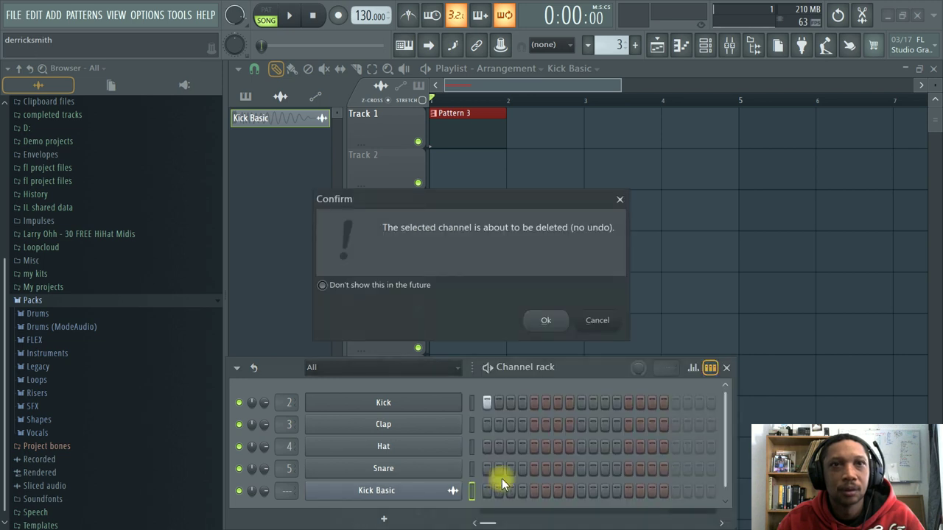
pyautogui.click(545, 321)
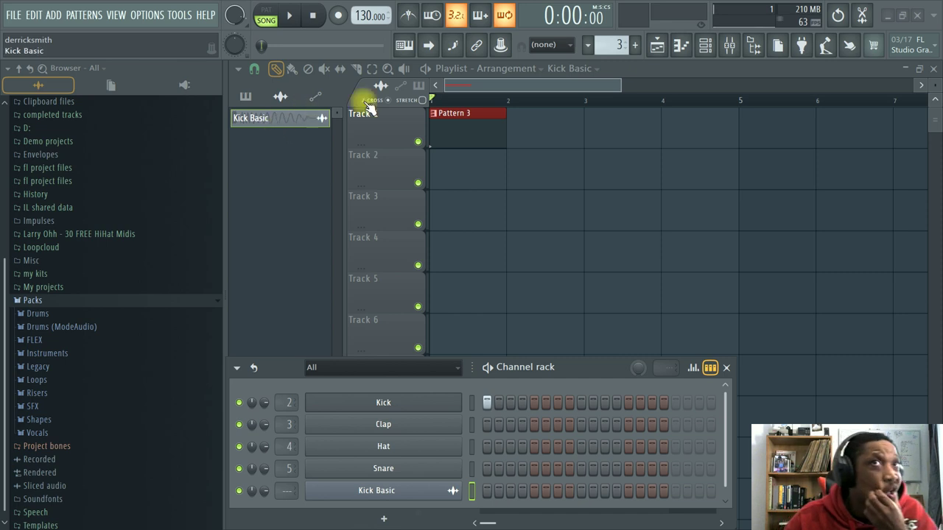
# Open the project macros list and scroll through it.
pyautogui.click(179, 15)
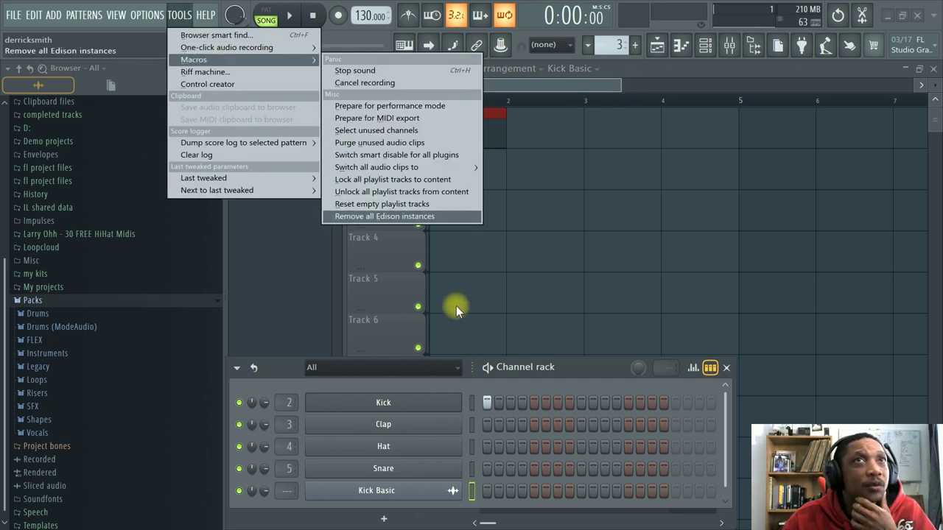
pyautogui.click(497, 279)
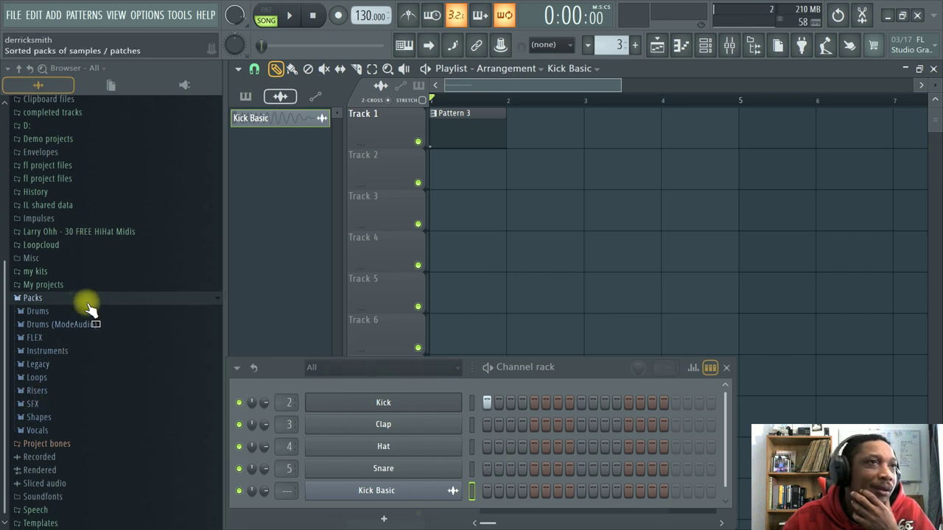
pyautogui.scroll(5, 94, 331)
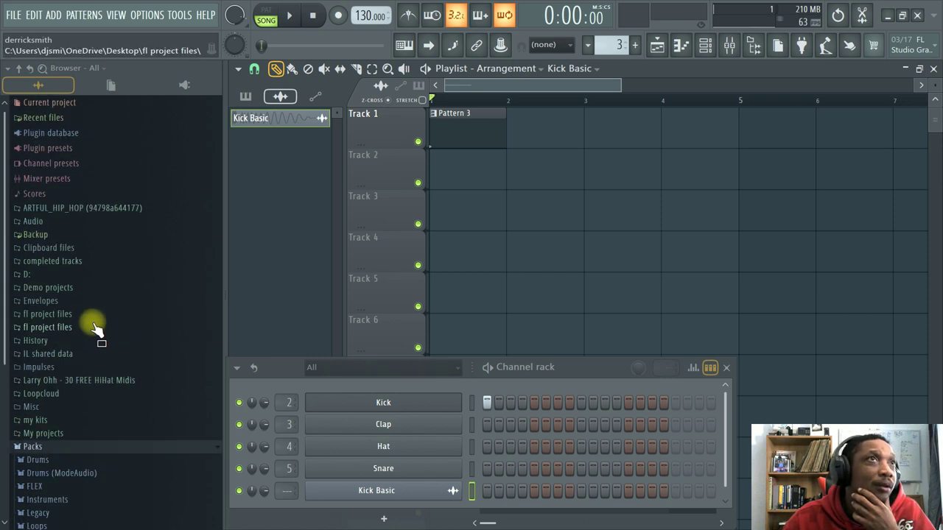
# Add JJ - Kick5, JJ - HiHat1, JJ - Snare4 and LA - Wind down (Perc) from recent files.
pyautogui.click(60, 118)
pyautogui.click(50, 205)
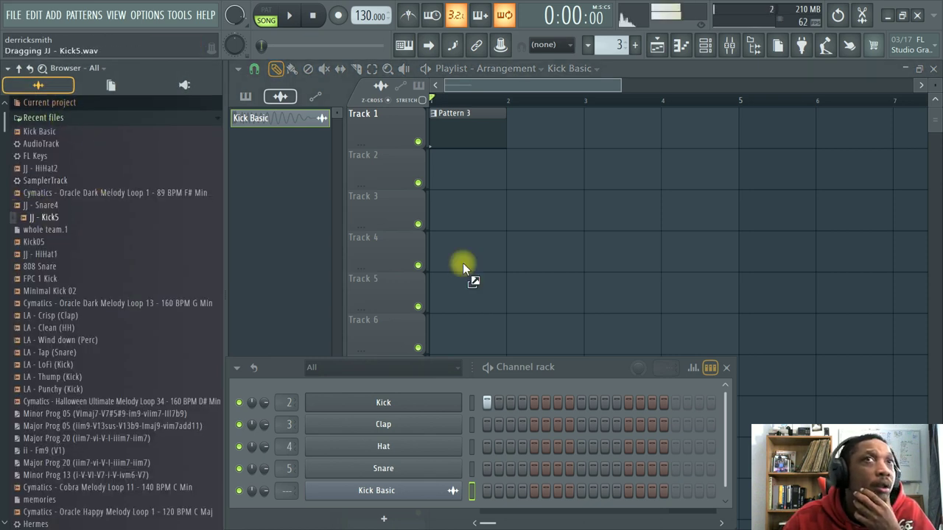
pyautogui.moveTo(508, 269); pyautogui.dragTo(508, 269)
pyautogui.moveTo(41, 254); pyautogui.dragTo(508, 254)
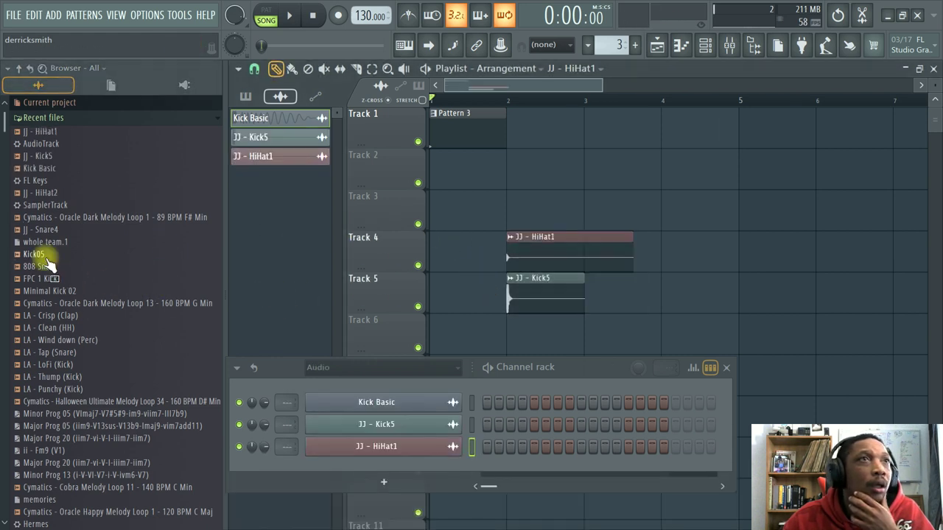
pyautogui.moveTo(41, 229); pyautogui.dragTo(516, 173)
pyautogui.moveTo(63, 339)
pyautogui.mouseDown()
pyautogui.moveTo(628, 390)
pyautogui.moveTo(589, 335)
pyautogui.mouseUp()
pyautogui.moveTo(74, 401); pyautogui.dragTo(662, 202)
# Zoom out the Playlist and clear the clip selection.
pyautogui.scroll(-3, 768, 130)
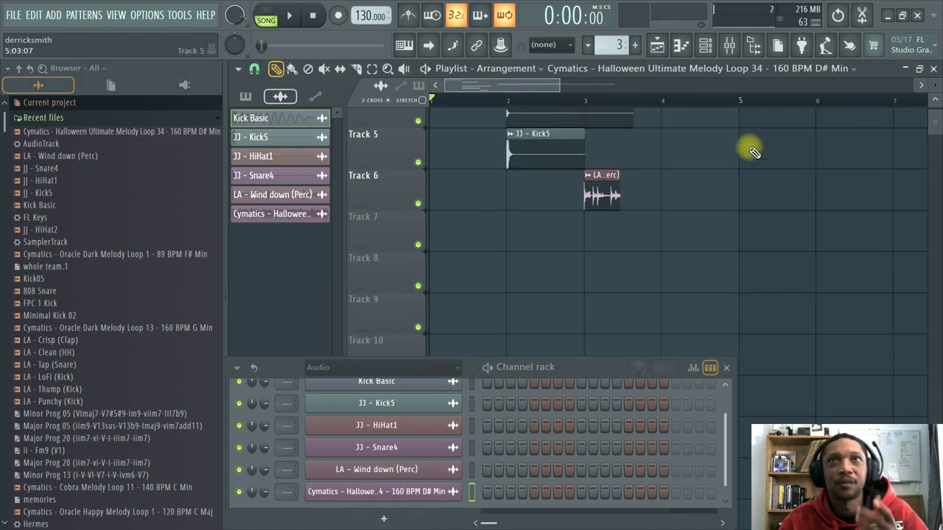
pyautogui.scroll(4, 753, 152)
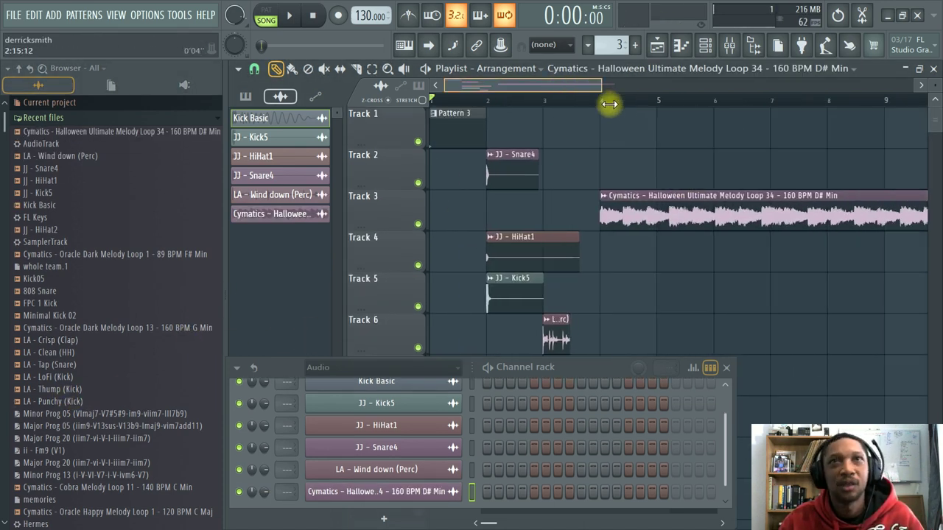
pyautogui.moveTo(561, 83); pyautogui.dragTo(802, 165)
pyautogui.scroll(-2, 746, 206)
pyautogui.scroll(2, 747, 211)
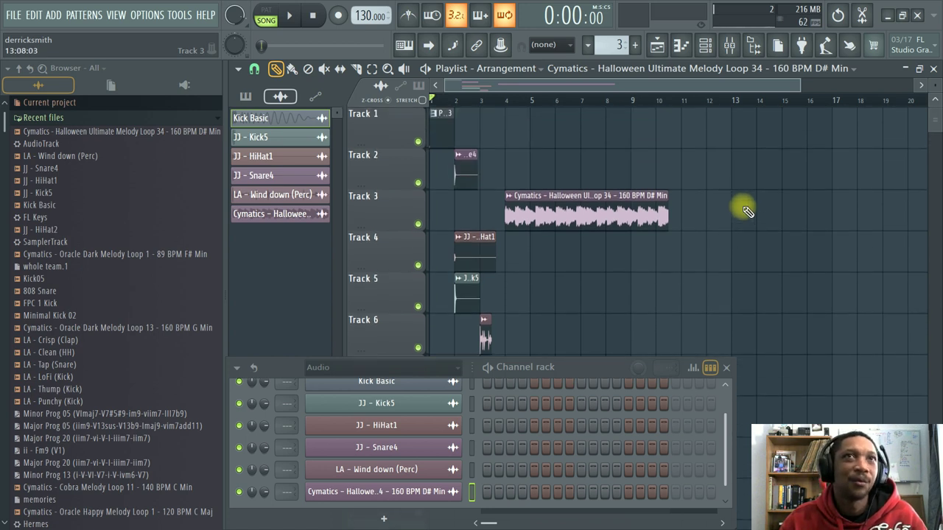
pyautogui.scroll(-2, 662, 276)
pyautogui.moveTo(703, 312)
pyautogui.mouseDown()
pyautogui.moveTo(423, 129)
pyautogui.moveTo(414, 176)
pyautogui.mouseUp()
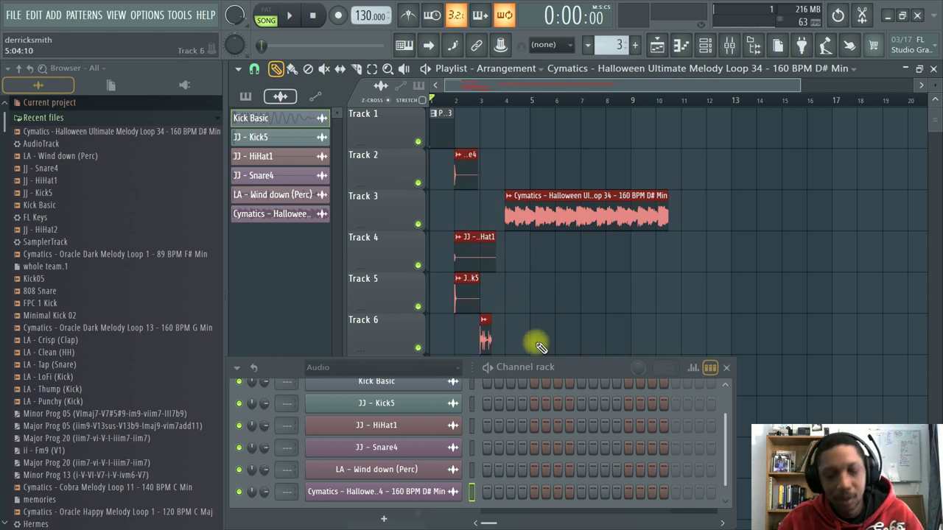
pyautogui.click(781, 284)
# Delete the JJ - HiHat1 clip on Track 4 and the JJ - Kick5 clip on Track 5.
pyautogui.rightClick(472, 239)
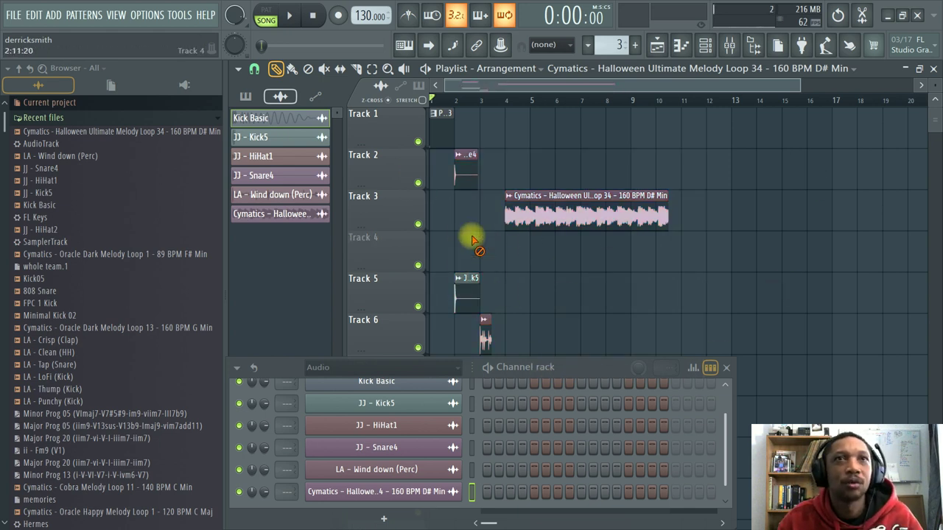
pyautogui.rightClick(475, 289)
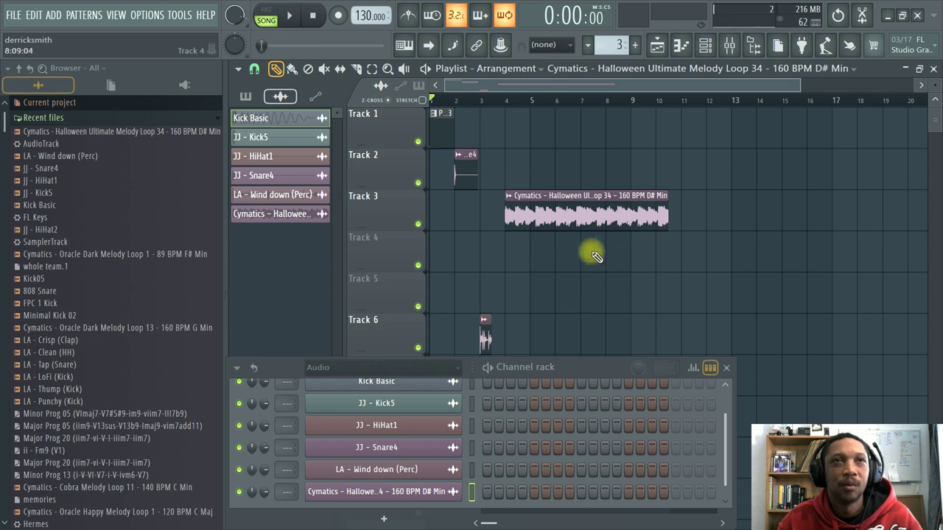
pyautogui.scroll(-2, 657, 265)
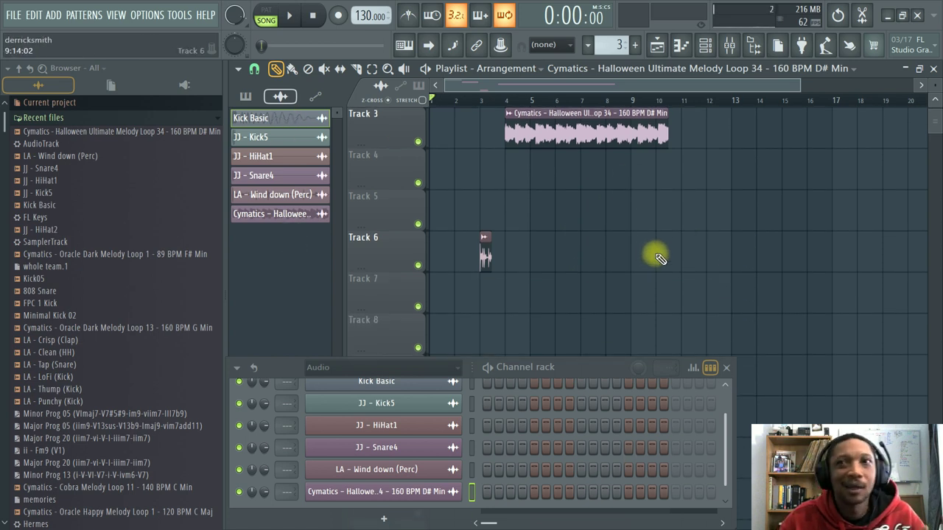
# Run the 'Purge unused audio clips' macro from the menu bar.
pyautogui.click(151, 16)
pyautogui.moveTo(179, 15)
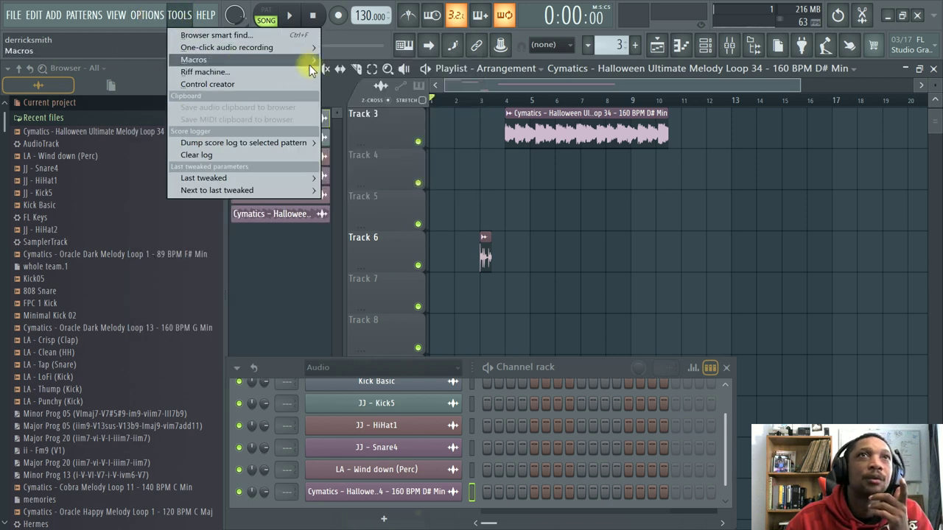
pyautogui.moveTo(193, 60)
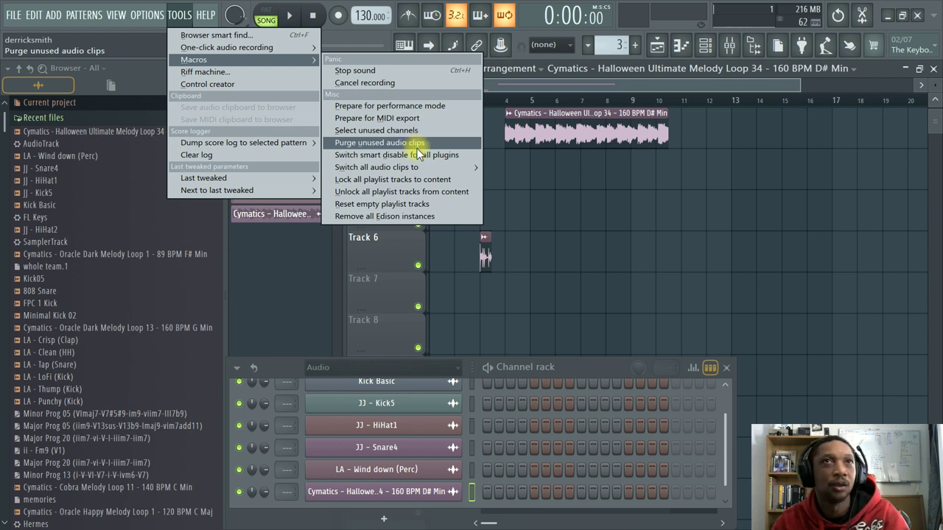
pyautogui.click(416, 144)
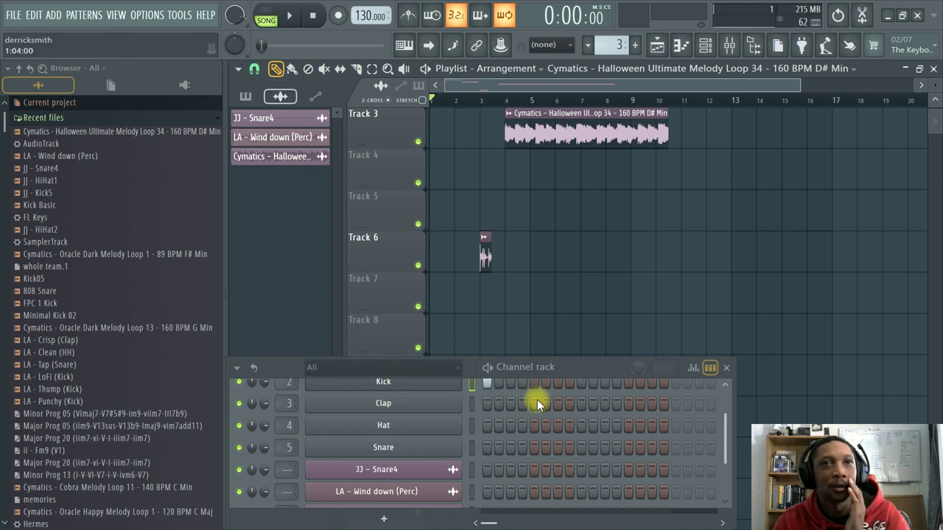
# Reposition the Channel rack, then close it.
pyautogui.moveTo(588, 366)
pyautogui.mouseDown()
pyautogui.moveTo(577, 272)
pyautogui.moveTo(586, 294)
pyautogui.mouseUp()
pyautogui.scroll(-2, 332, 401)
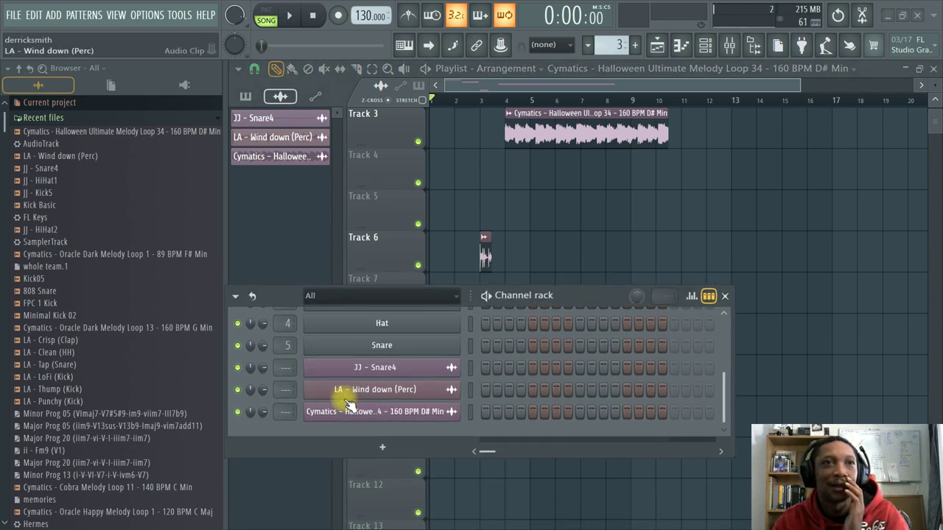
pyautogui.scroll(2, 401, 394)
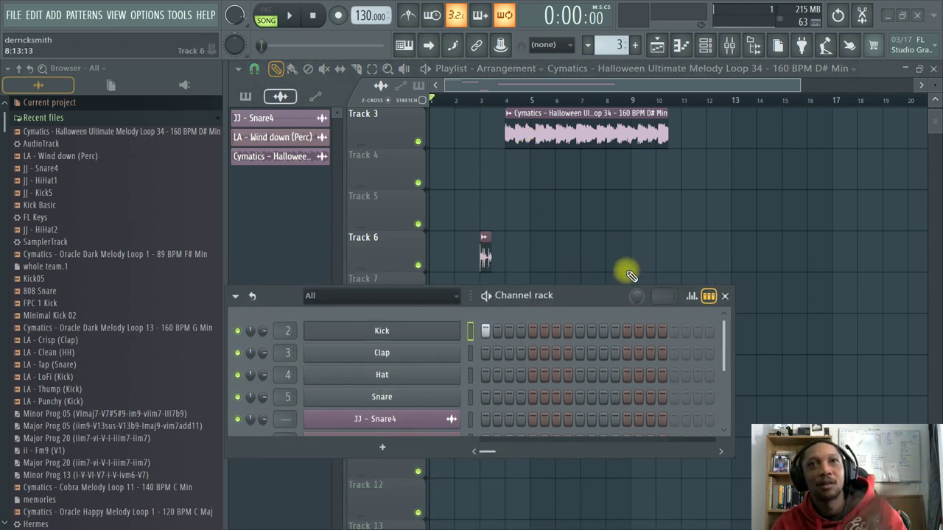
pyautogui.moveTo(593, 296); pyautogui.dragTo(559, 366)
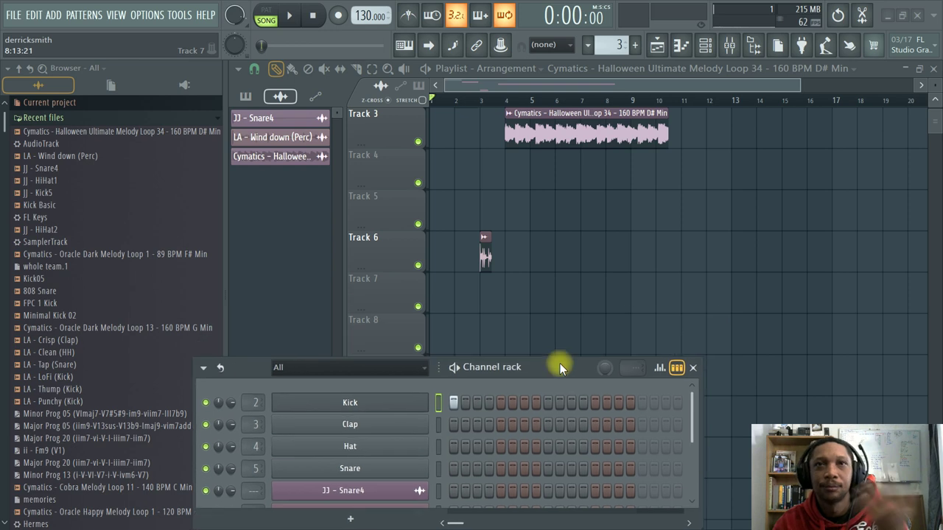
pyautogui.click(693, 366)
# Delete the Cymatics loop on Track 3 and the clips on Tracks 6 and 2.
pyautogui.scroll(2, 516, 287)
pyautogui.rightClick(575, 207)
pyautogui.rightClick(487, 340)
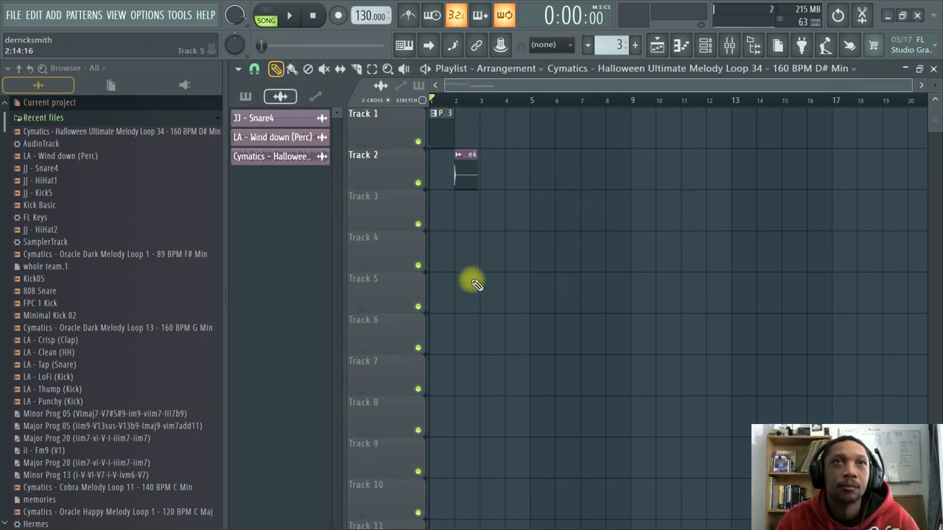
pyautogui.rightClick(467, 175)
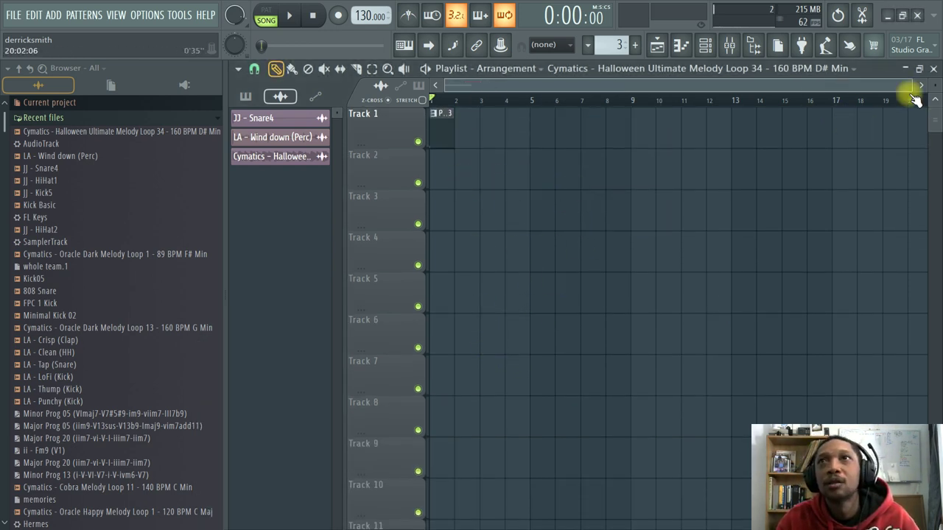
pyautogui.moveTo(909, 86); pyautogui.dragTo(671, 86)
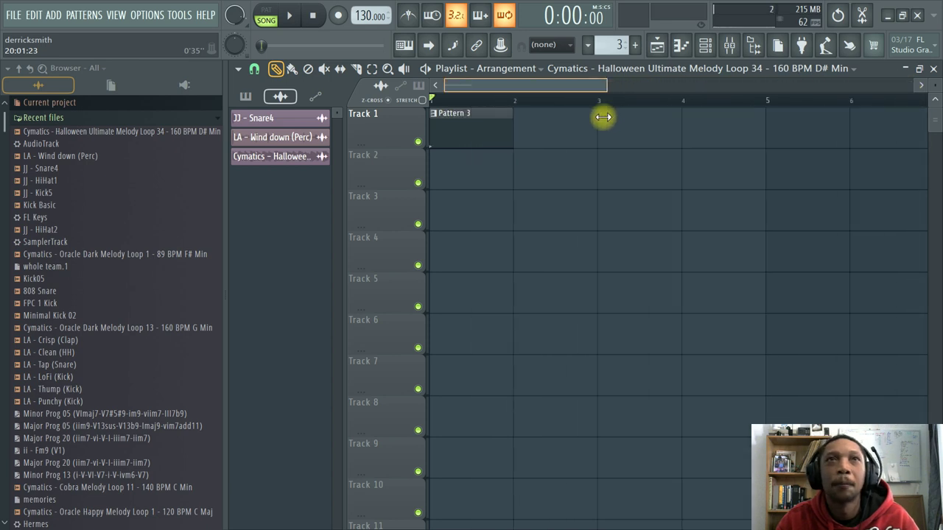
# Bring the Channel rack to mid-screen and delete the JJ - Snare4 channel.
pyautogui.click(705, 45)
pyautogui.moveTo(552, 366); pyautogui.dragTo(641, 247)
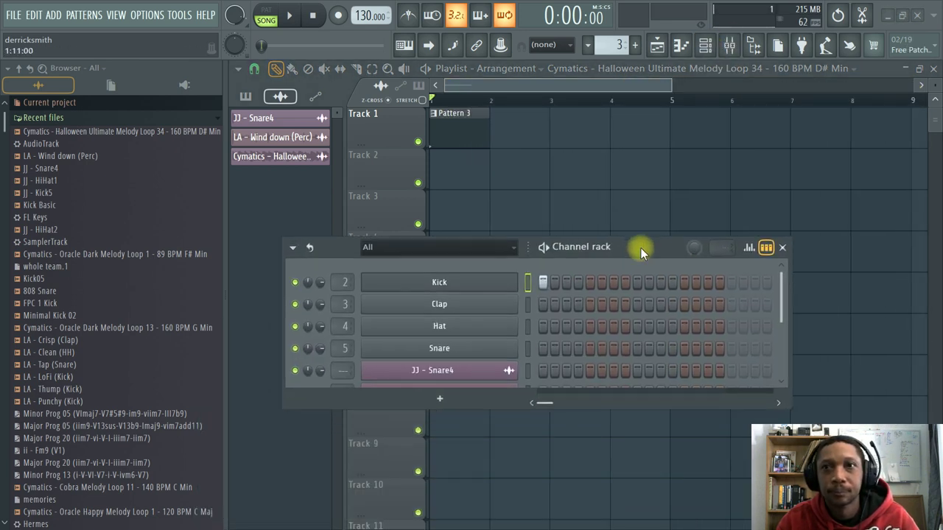
pyautogui.rightClick(477, 376)
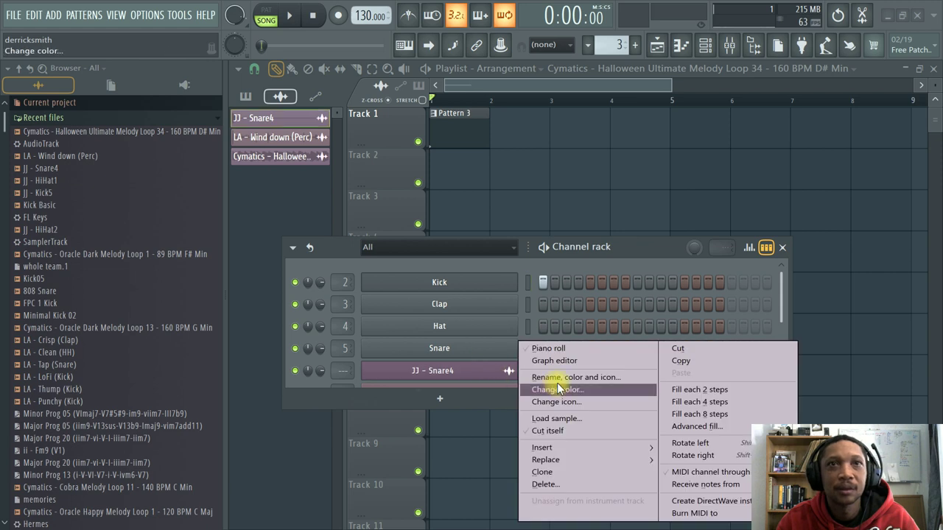
pyautogui.click(570, 472)
pyautogui.click(543, 320)
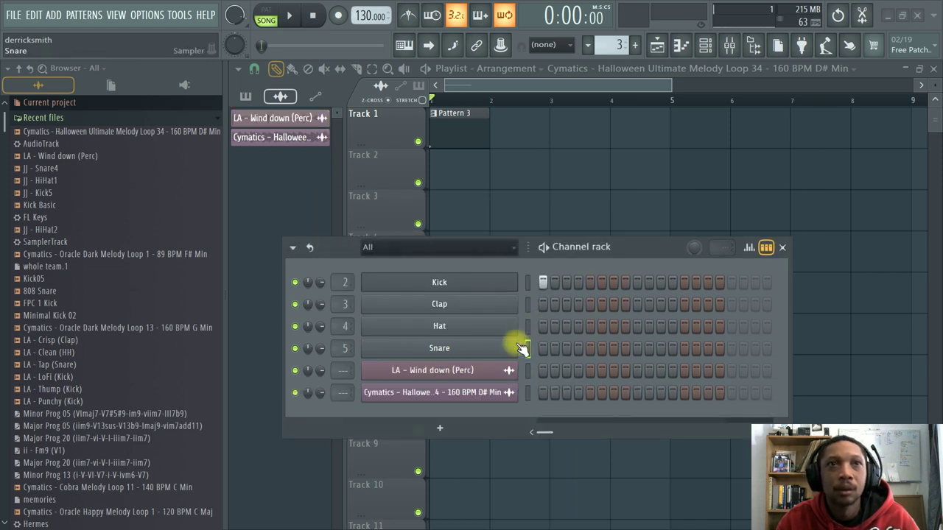
# Clone LA - Wind down (Perc) and delete the original, keeping Wind down #2.
pyautogui.rightClick(510, 368)
pyautogui.click(550, 472)
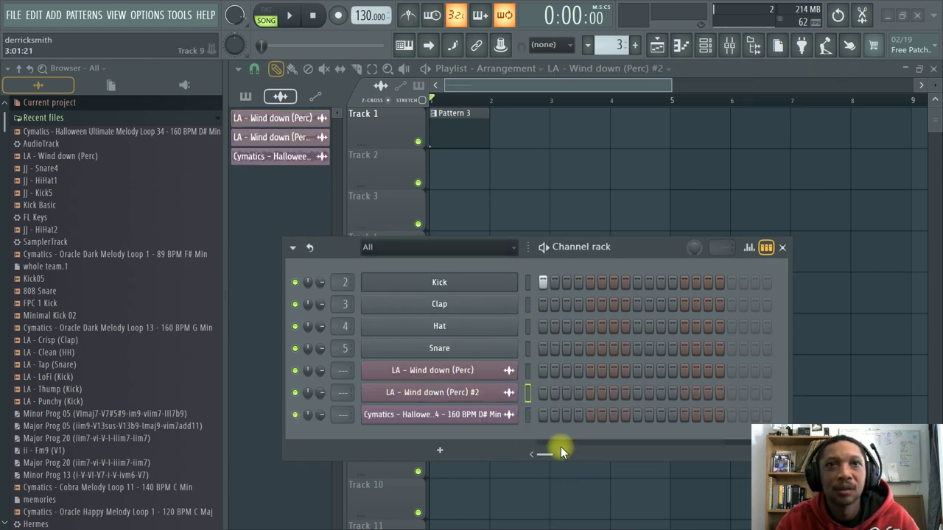
pyautogui.rightClick(469, 370)
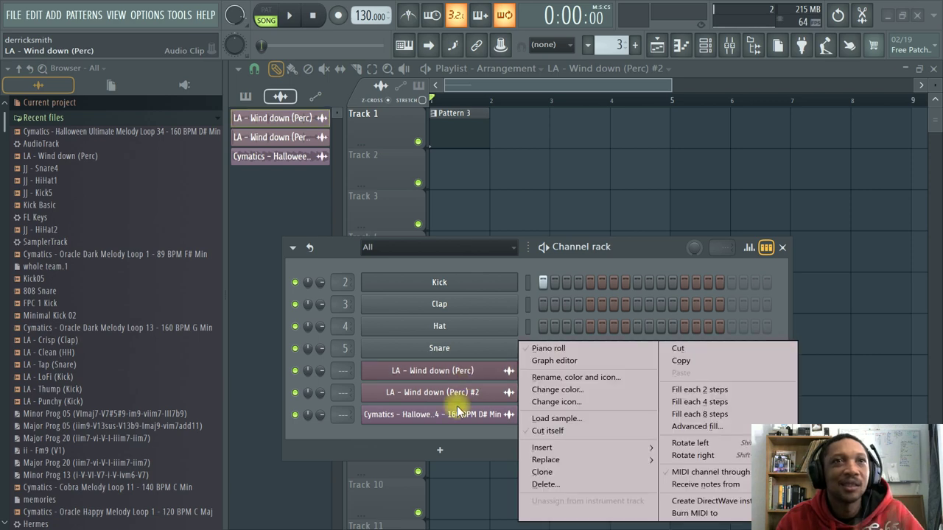
pyautogui.click(564, 484)
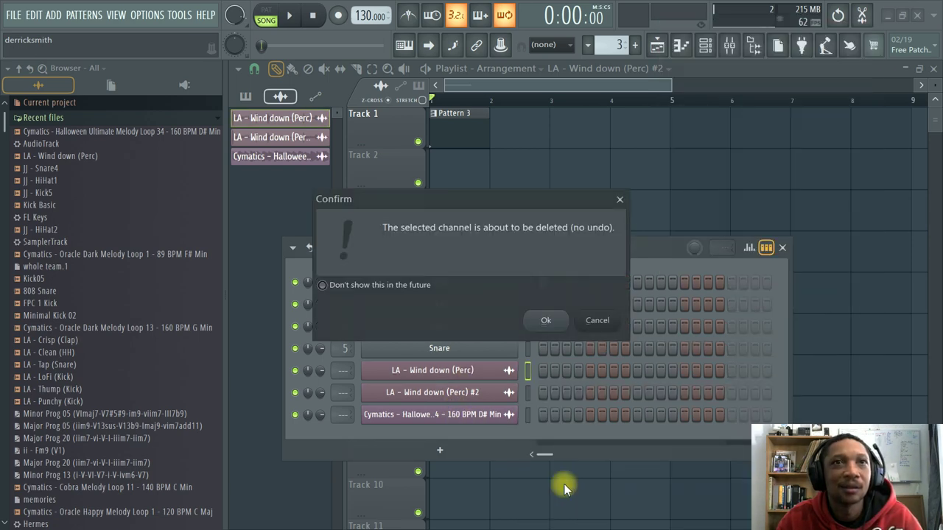
pyautogui.click(538, 320)
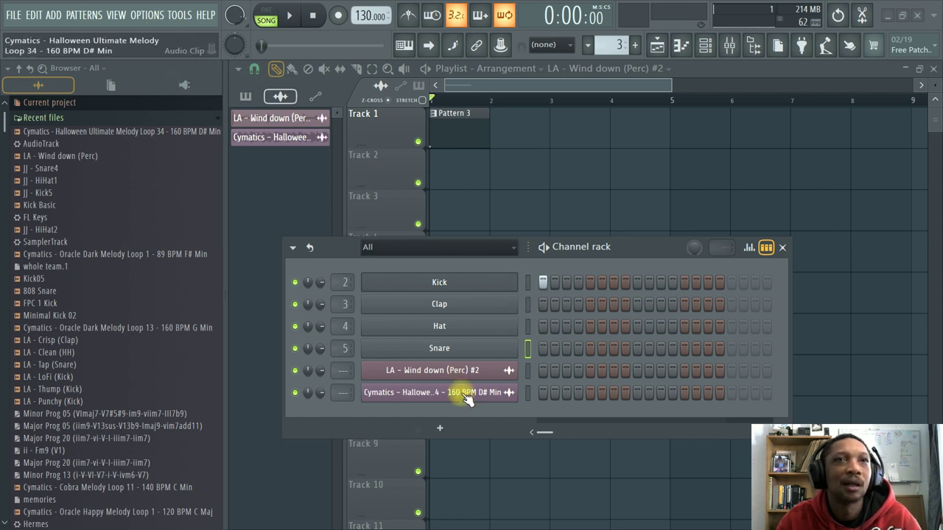
pyautogui.rightClick(447, 372)
pyautogui.press('Escape')
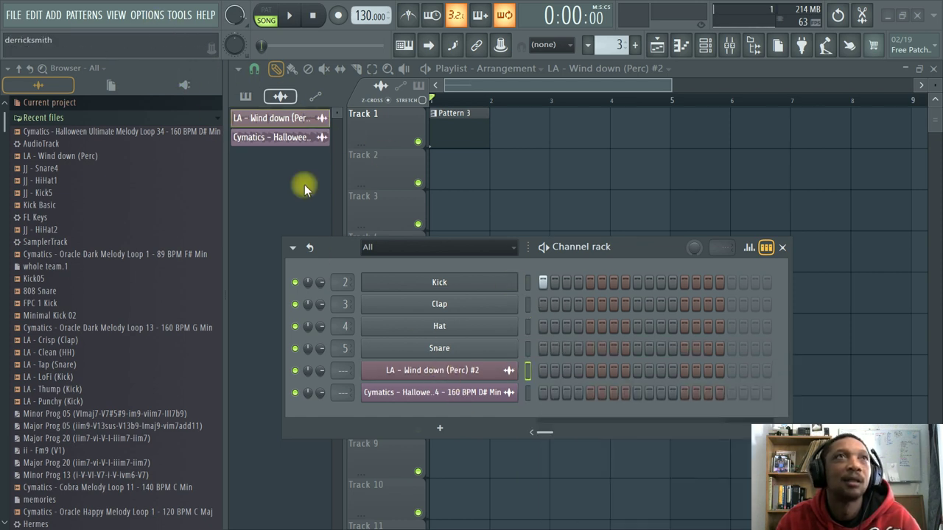
# Browse the Options and Tools menus, then run Macros > Purge unused audio clips.
pyautogui.click(147, 14)
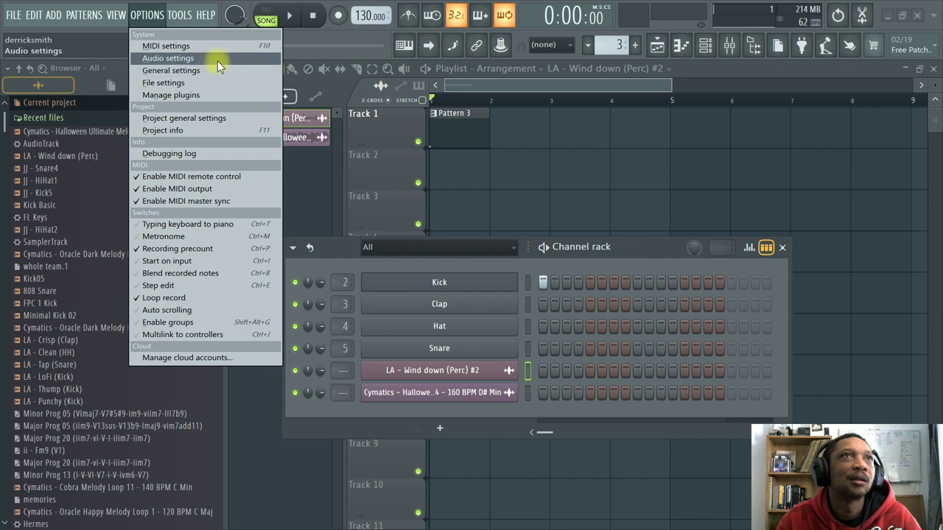
pyautogui.click(180, 14)
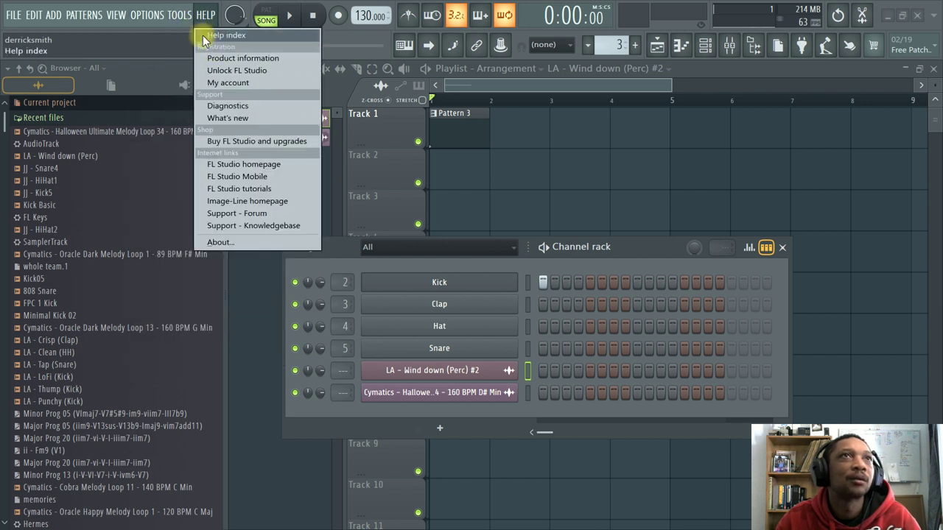
pyautogui.click(181, 16)
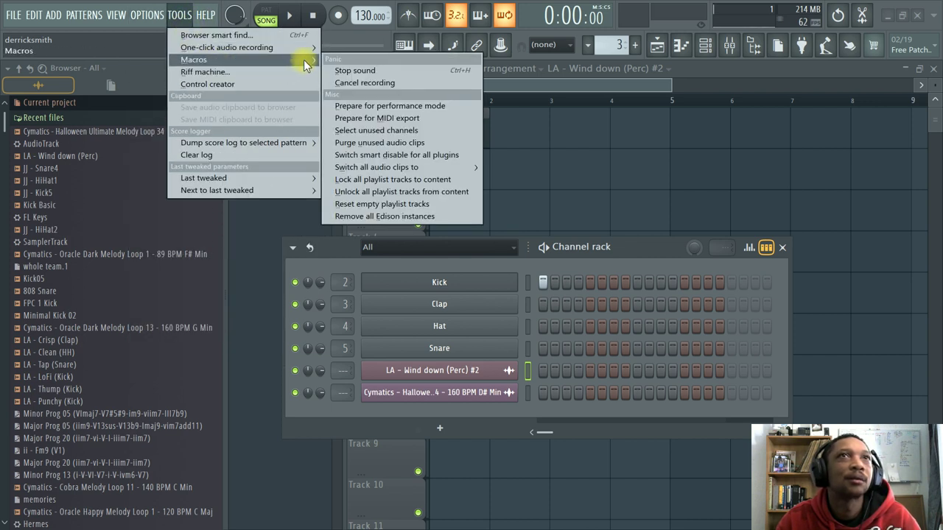
pyautogui.click(387, 143)
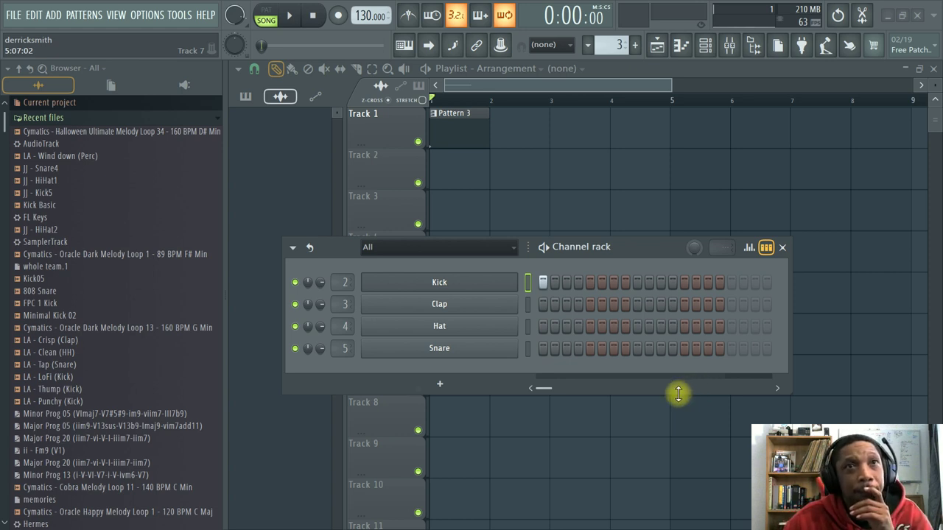
pyautogui.click(451, 283)
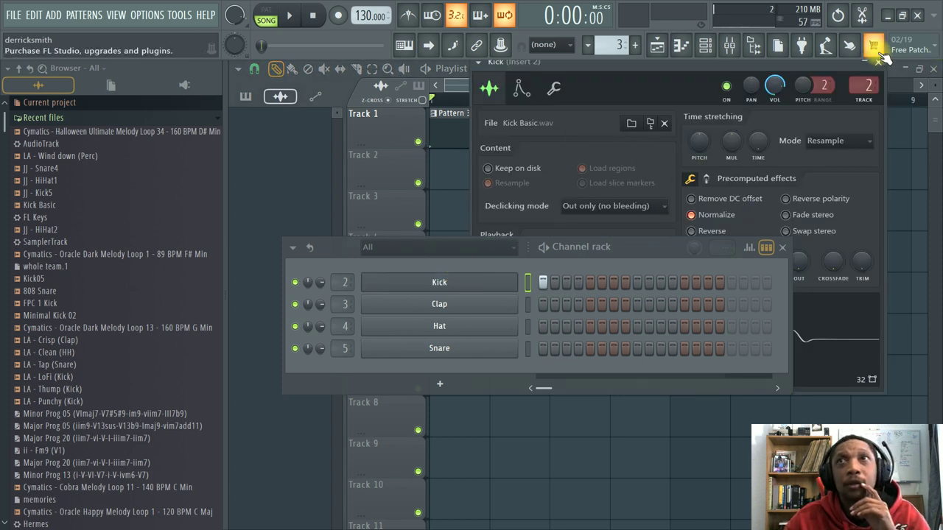
pyautogui.click(877, 62)
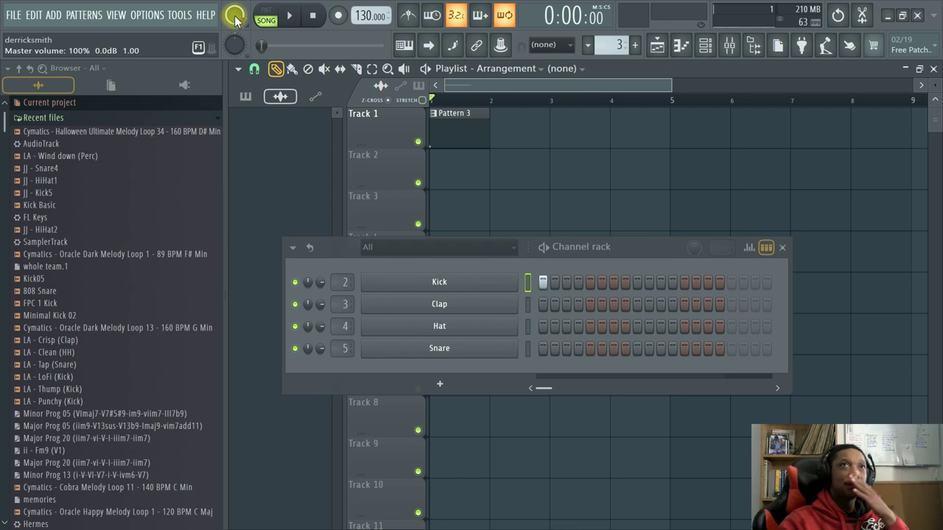
pyautogui.click(270, 11)
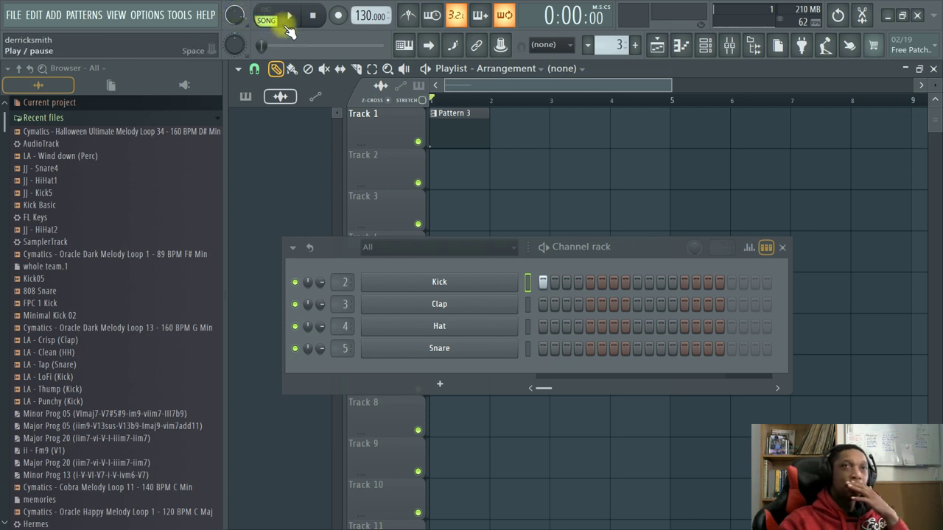